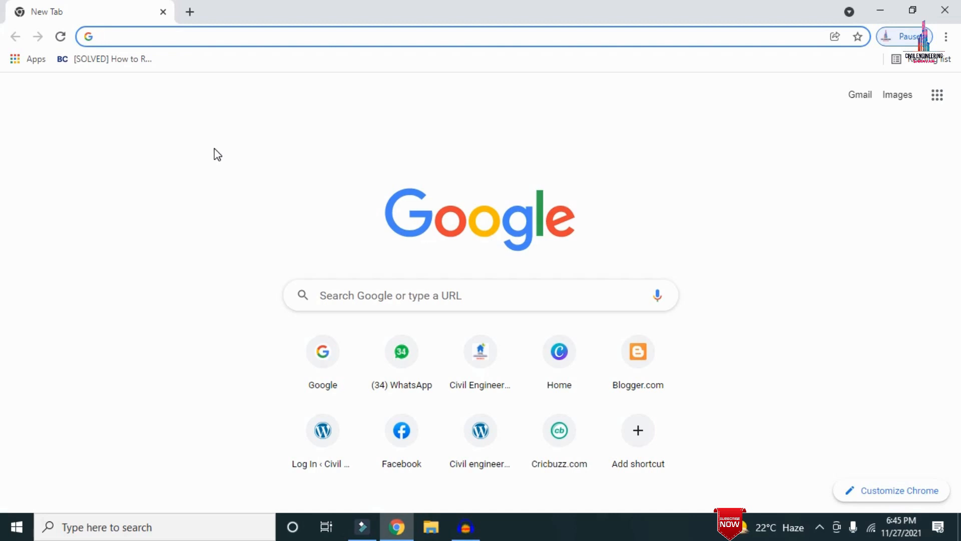
Open the website civilbasics123.com and look over its home page
{"action": "type", "text": "http://civilbasics123.com/"}
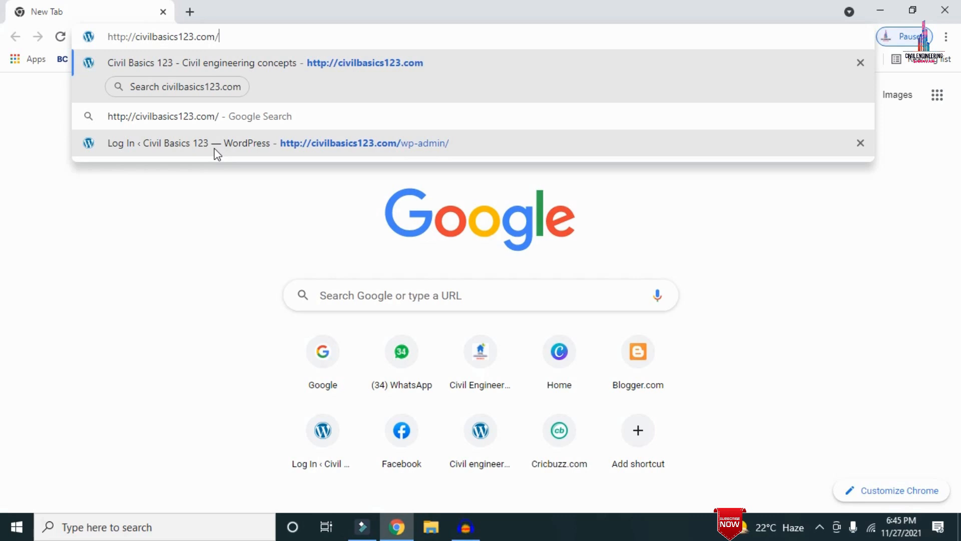
{"action": "key", "text": "Return"}
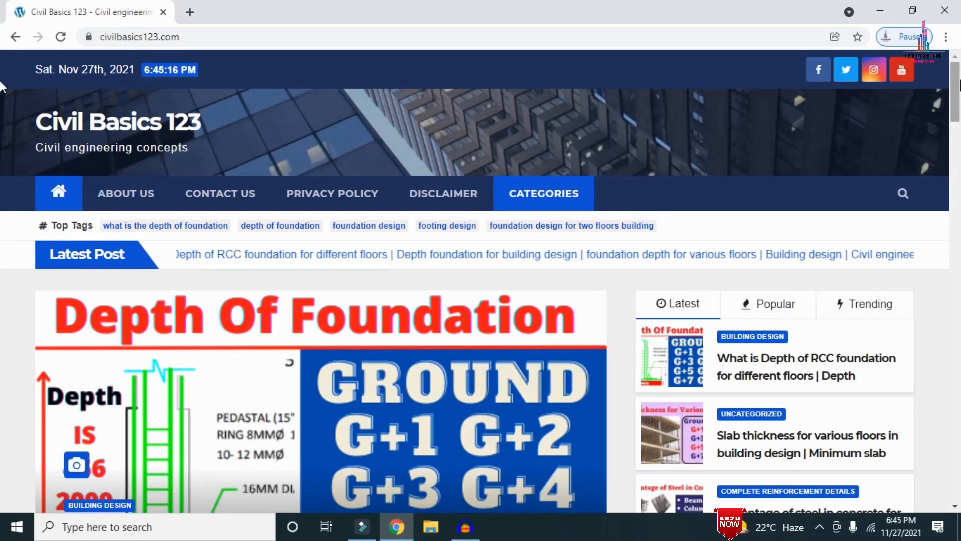
{"action": "left_click_drag", "start_coordinate": [955, 85], "coordinate": [955, 65]}
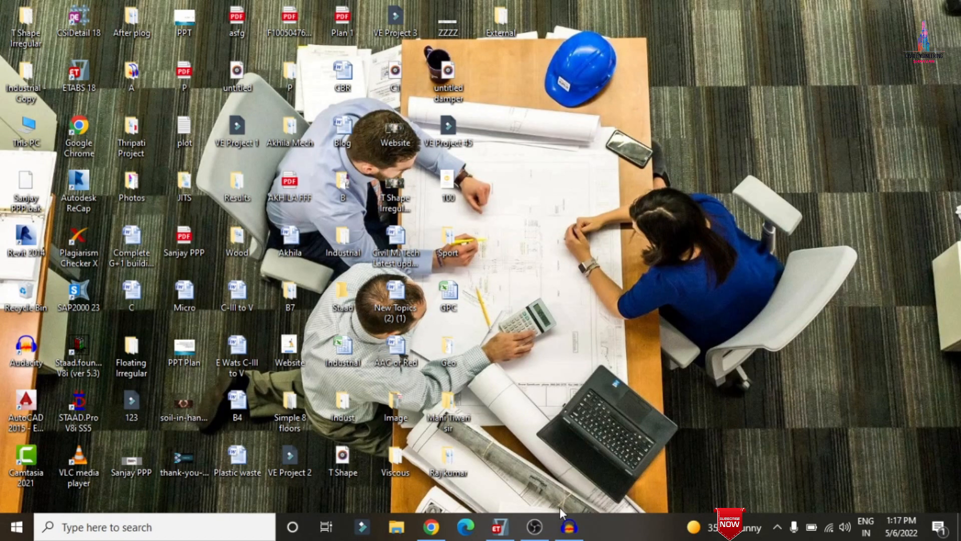
Switch to ETABS and review the M30 and HYSD500 entries in the material definitions, leaving them unmodified
{"action": "left_click", "coordinate": [496, 526]}
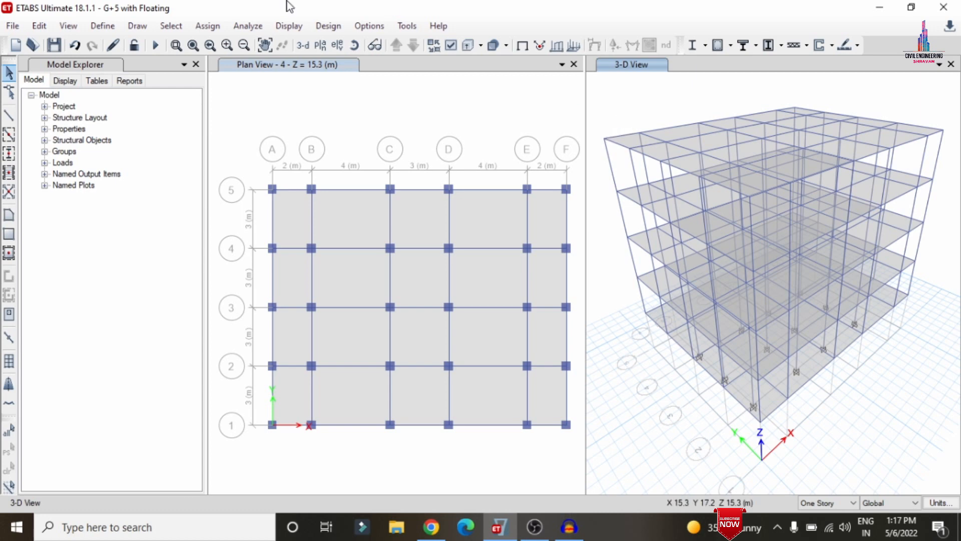
{"action": "left_click", "coordinate": [98, 26]}
{"action": "left_click", "coordinate": [115, 42]}
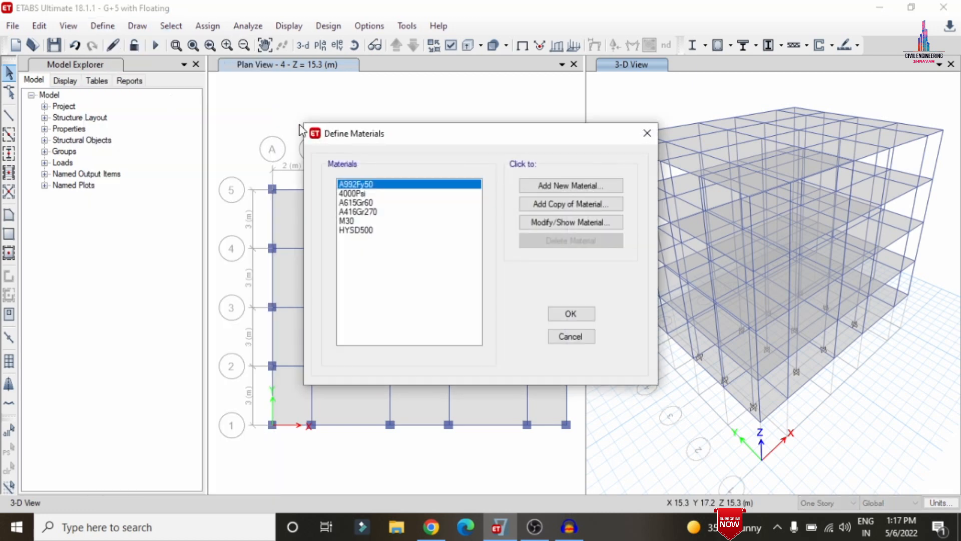
{"action": "left_click", "coordinate": [364, 222]}
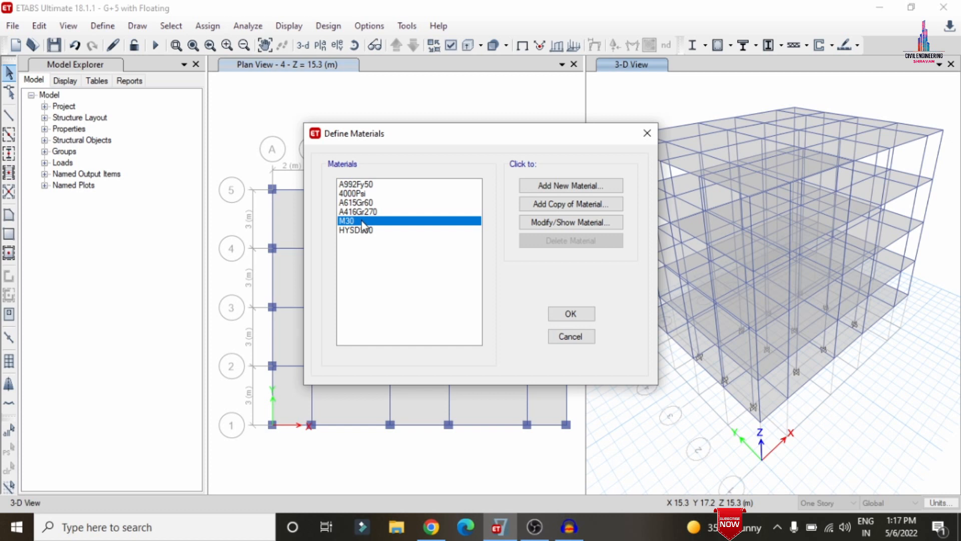
{"action": "left_click", "coordinate": [356, 232]}
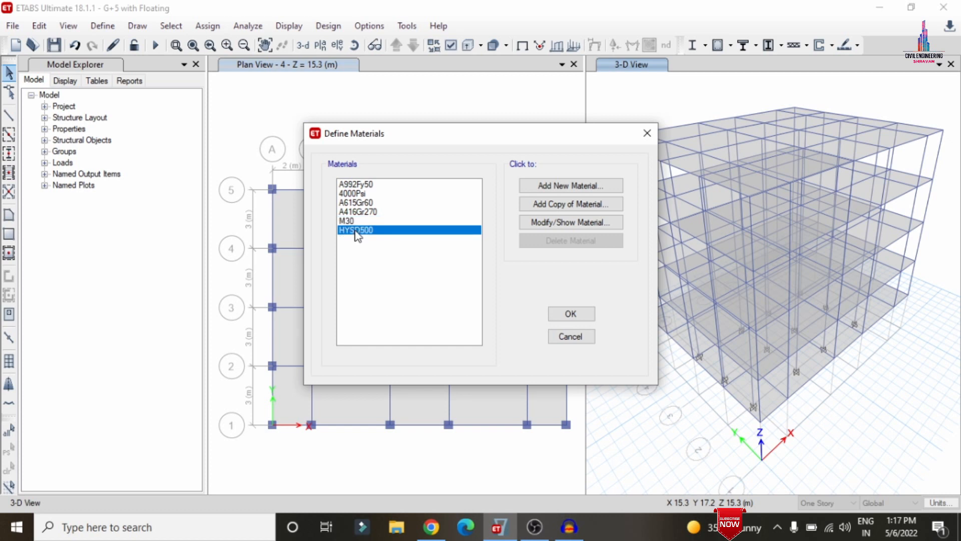
{"action": "left_click", "coordinate": [575, 337]}
Review the defined frame sections B0.3X0.46 and C0.46X0.46
{"action": "left_click", "coordinate": [103, 25]}
{"action": "mouse_move", "coordinate": [132, 71]}
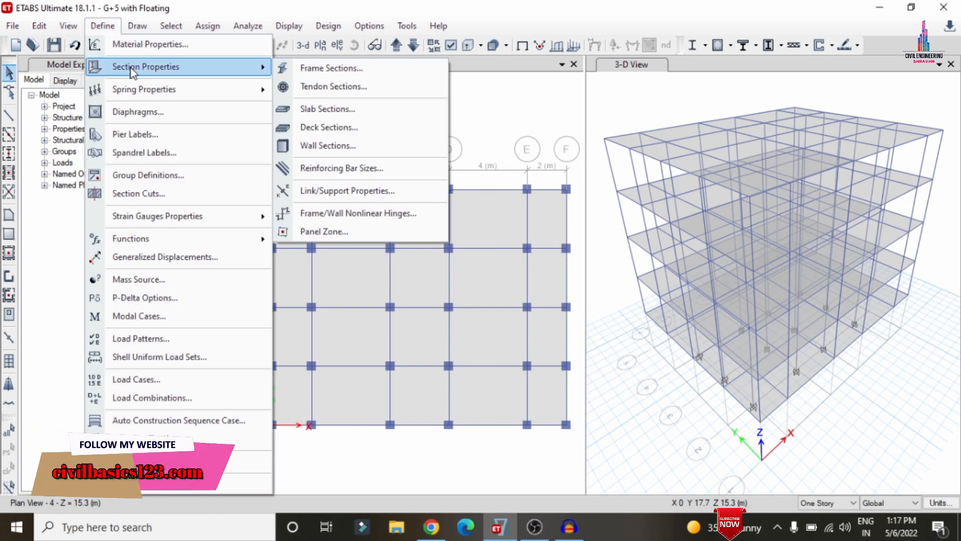
{"action": "left_click", "coordinate": [325, 70]}
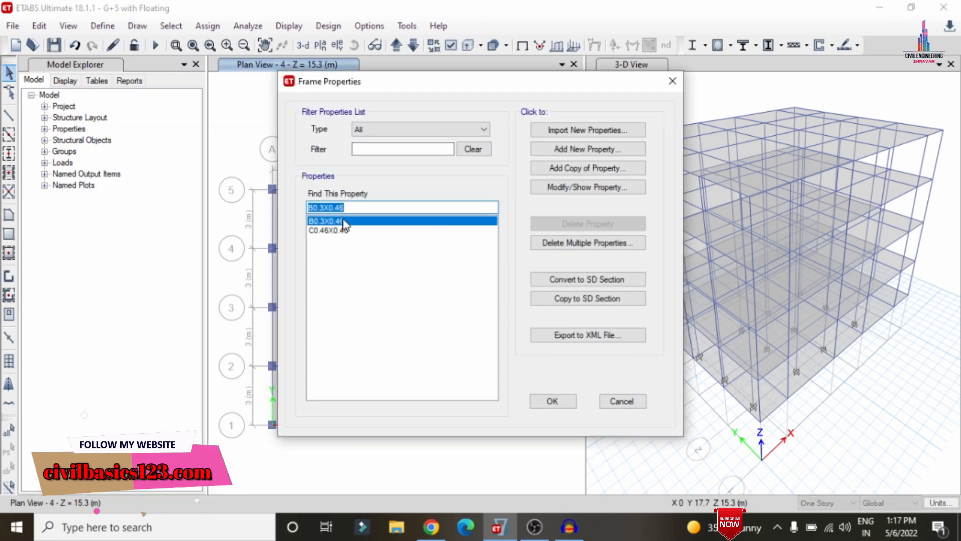
{"action": "left_click", "coordinate": [345, 223]}
{"action": "left_click", "coordinate": [347, 231]}
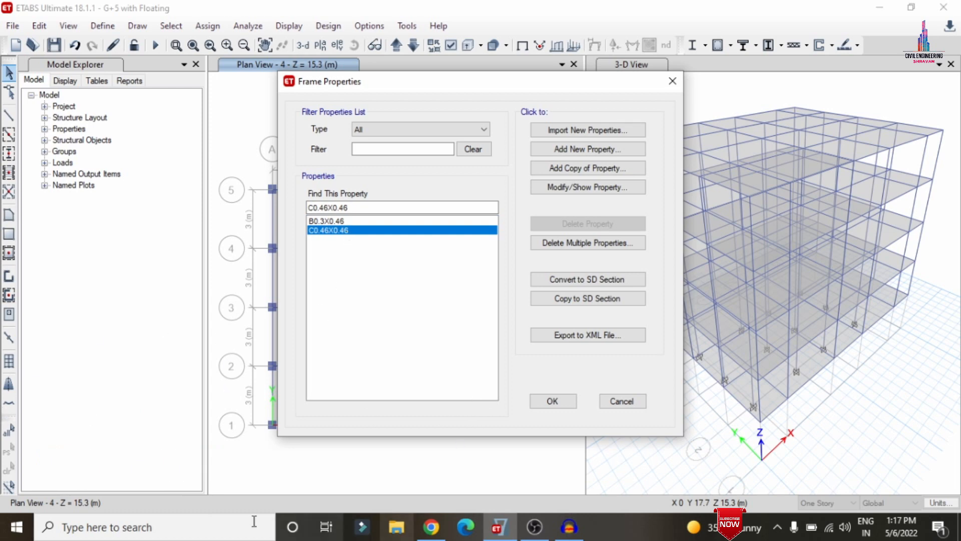
{"action": "left_click", "coordinate": [635, 404]}
Review the list of defined slab sections and leave it without edits
{"action": "left_click", "coordinate": [105, 25]}
{"action": "mouse_move", "coordinate": [129, 68]}
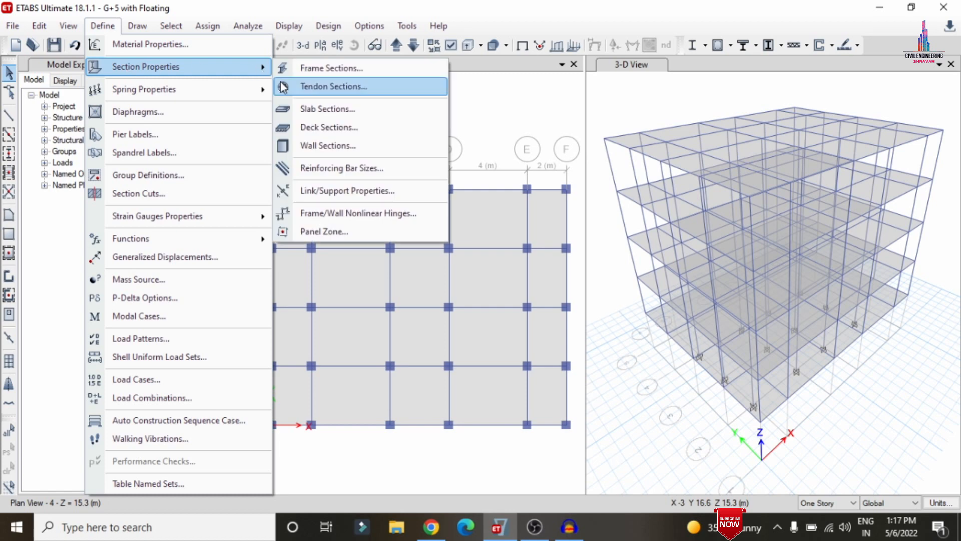
{"action": "left_click", "coordinate": [346, 107]}
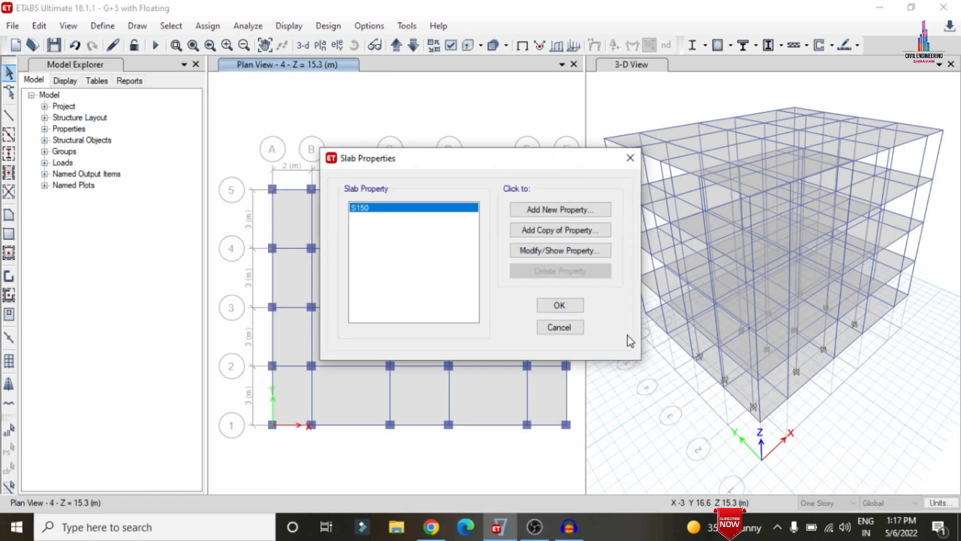
{"action": "left_click", "coordinate": [560, 328]}
Review the defined load patterns, going through Live, EQX, EQY, WX and WY
{"action": "left_click", "coordinate": [97, 26]}
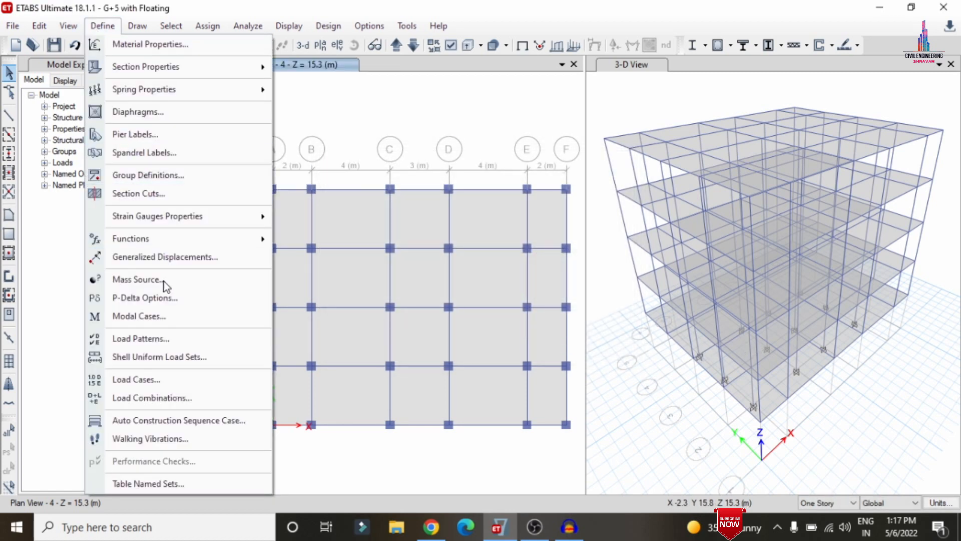
{"action": "left_click", "coordinate": [146, 340]}
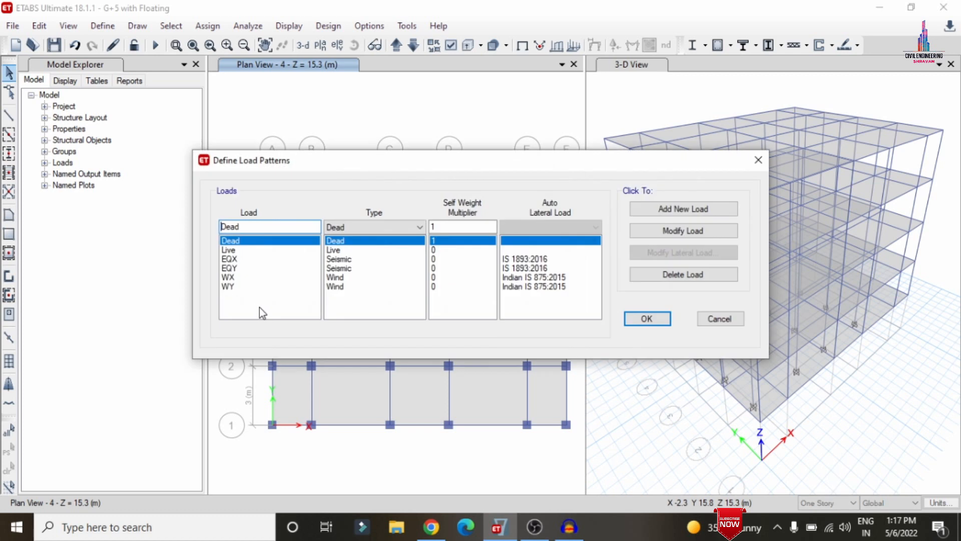
{"action": "left_click", "coordinate": [335, 250]}
{"action": "left_click", "coordinate": [345, 259]}
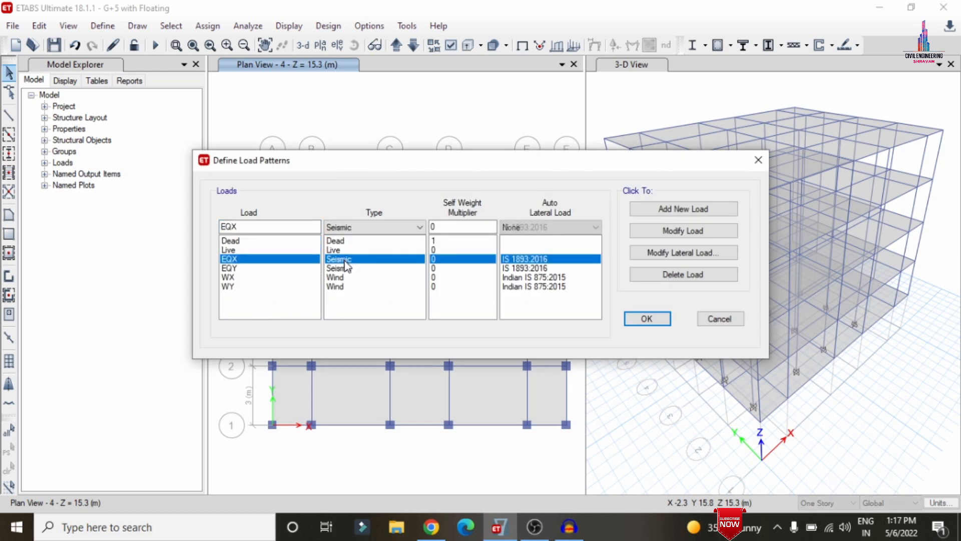
{"action": "left_click", "coordinate": [346, 268]}
{"action": "left_click", "coordinate": [344, 278]}
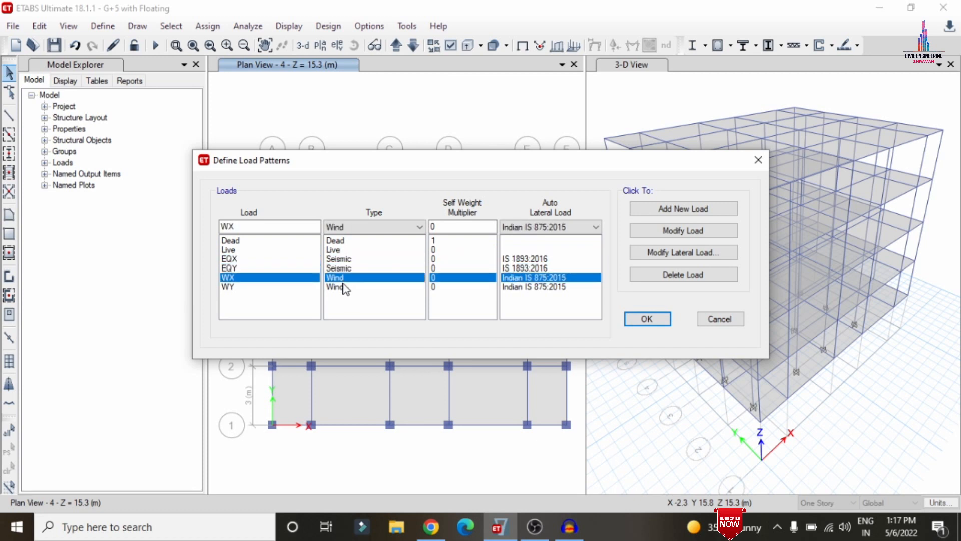
{"action": "left_click", "coordinate": [343, 286]}
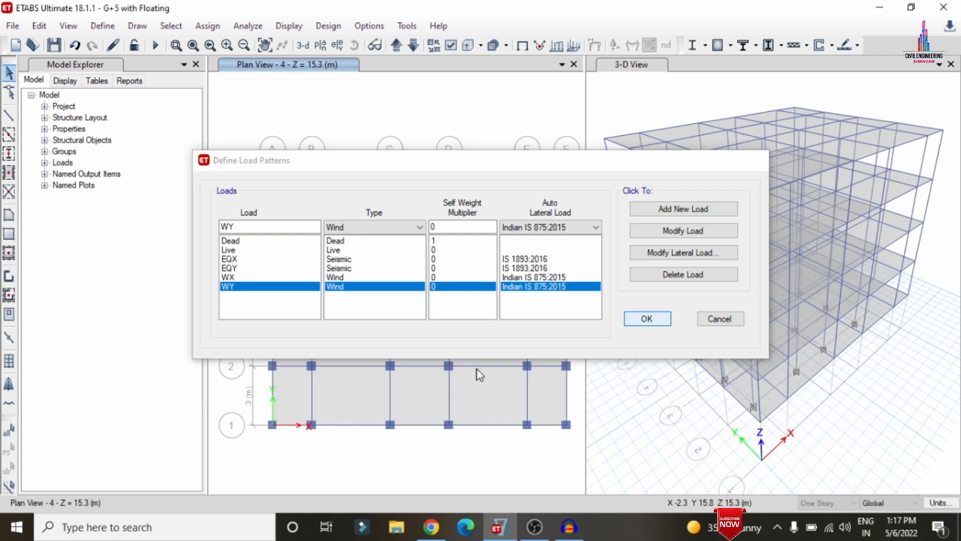
Inspect the loads assigned to the story 4 slab panel between grids C-D and 3-4, then clear the selection
{"action": "right_click", "coordinate": [423, 272]}
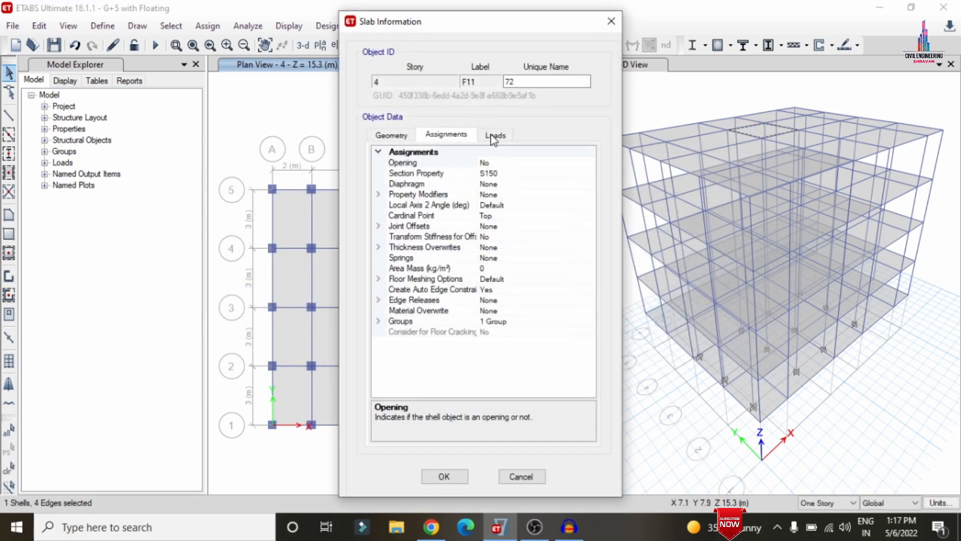
{"action": "left_click", "coordinate": [495, 136]}
{"action": "left_click", "coordinate": [513, 466]}
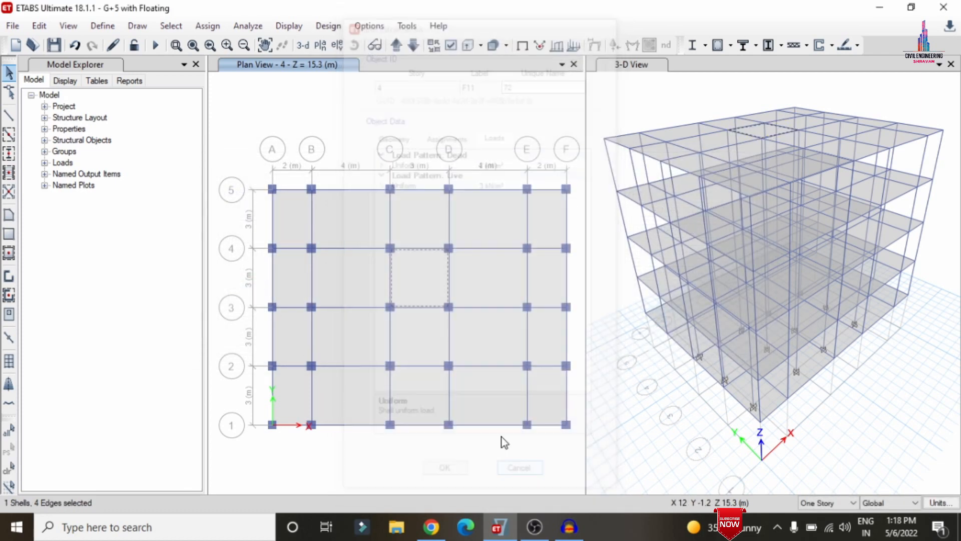
{"action": "left_click", "coordinate": [429, 271]}
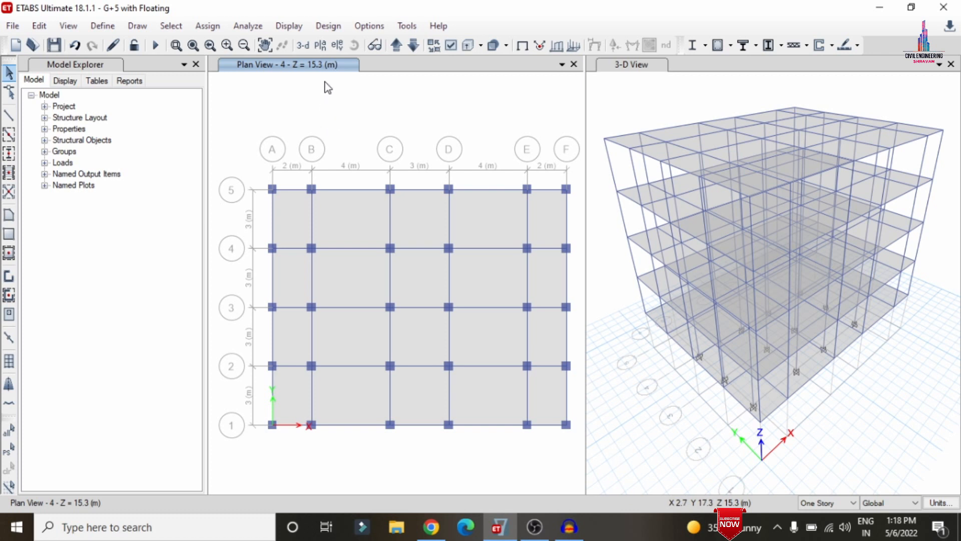
Set the plan view to the Base story level
{"action": "left_click", "coordinate": [321, 44]}
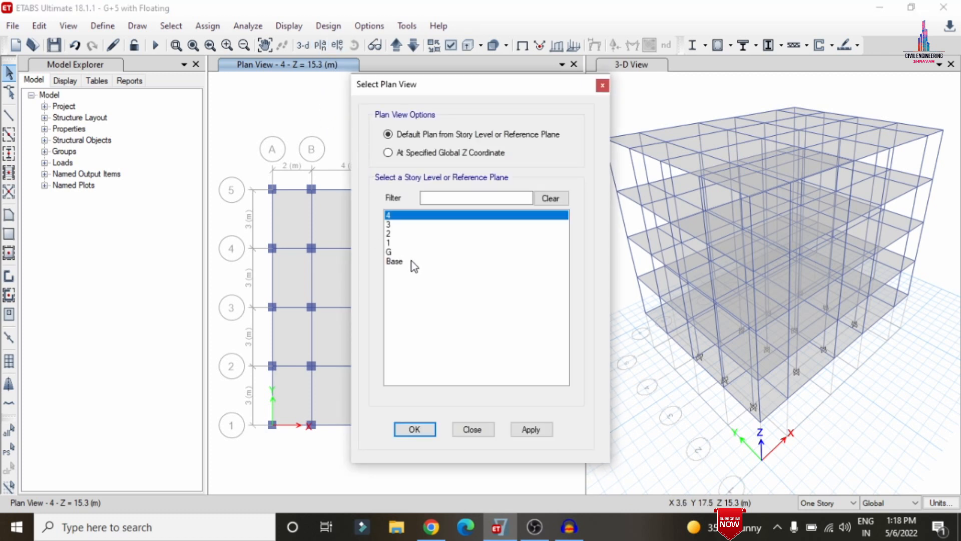
{"action": "left_click", "coordinate": [412, 262]}
{"action": "left_click", "coordinate": [531, 429]}
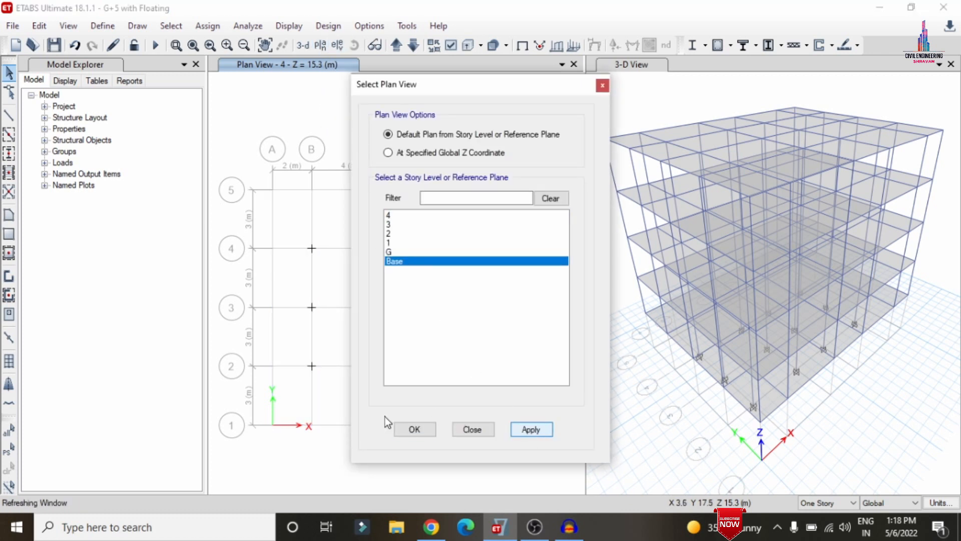
{"action": "left_click", "coordinate": [414, 429]}
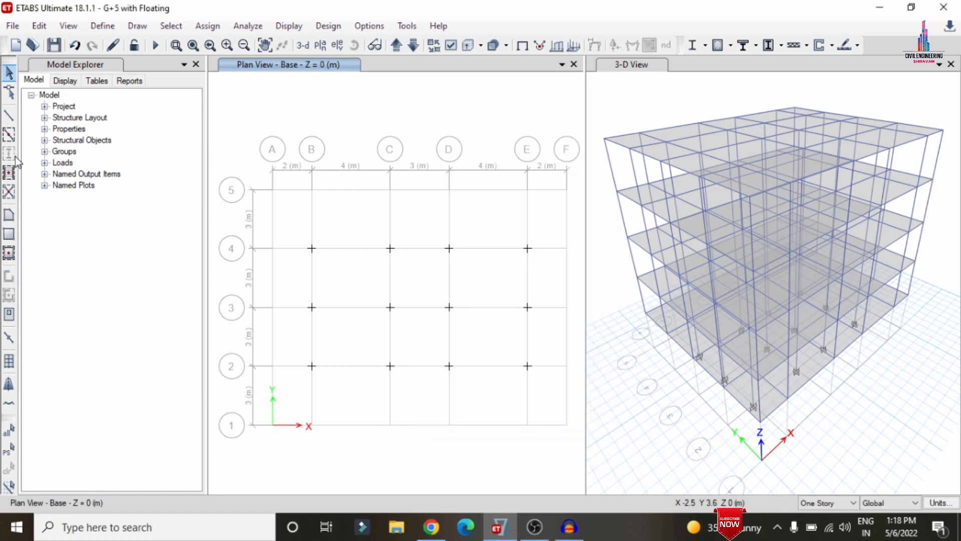
Assign fixed restraints, with all translations and rotations restrained, to all joints on the base plan
{"action": "left_click_drag", "start_coordinate": [238, 144], "coordinate": [584, 457]}
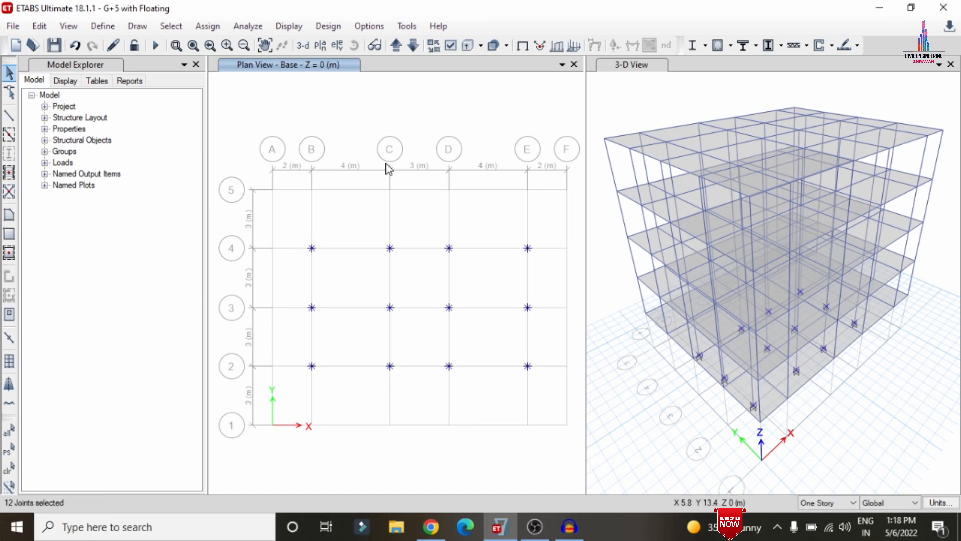
{"action": "left_click", "coordinate": [220, 26]}
{"action": "left_click", "coordinate": [220, 27]}
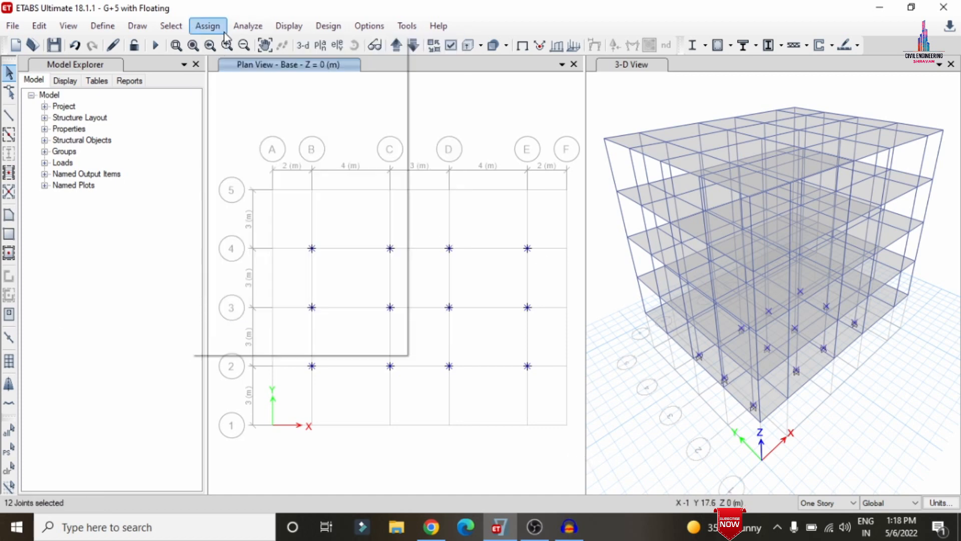
{"action": "left_click", "coordinate": [215, 26]}
{"action": "mouse_move", "coordinate": [229, 46]}
{"action": "left_click", "coordinate": [453, 44]}
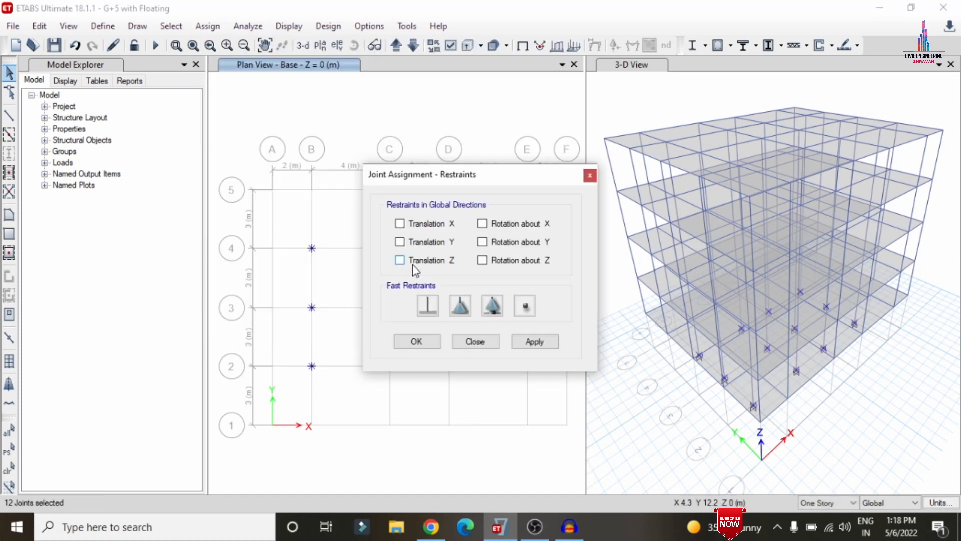
{"action": "left_click", "coordinate": [428, 305]}
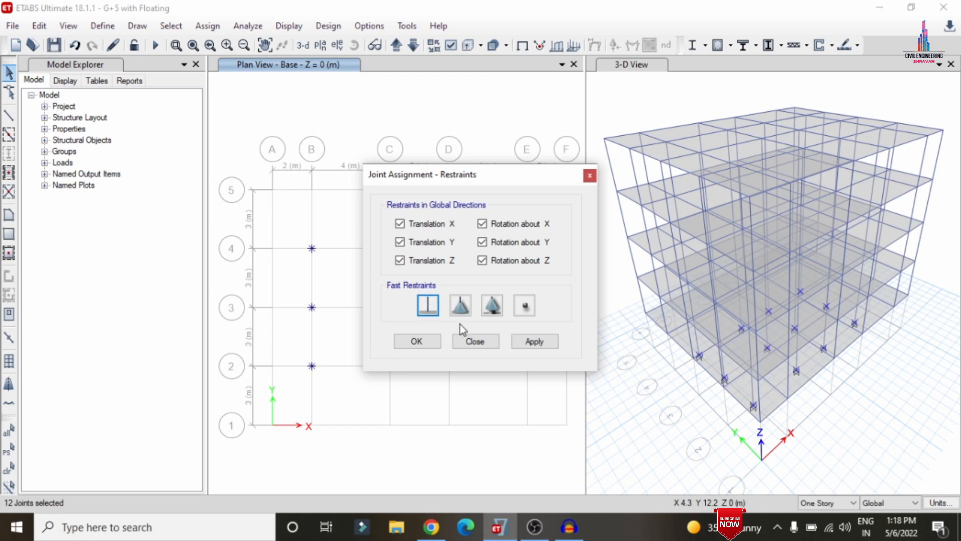
{"action": "left_click", "coordinate": [531, 344]}
{"action": "left_click", "coordinate": [433, 341]}
{"action": "left_click", "coordinate": [428, 342]}
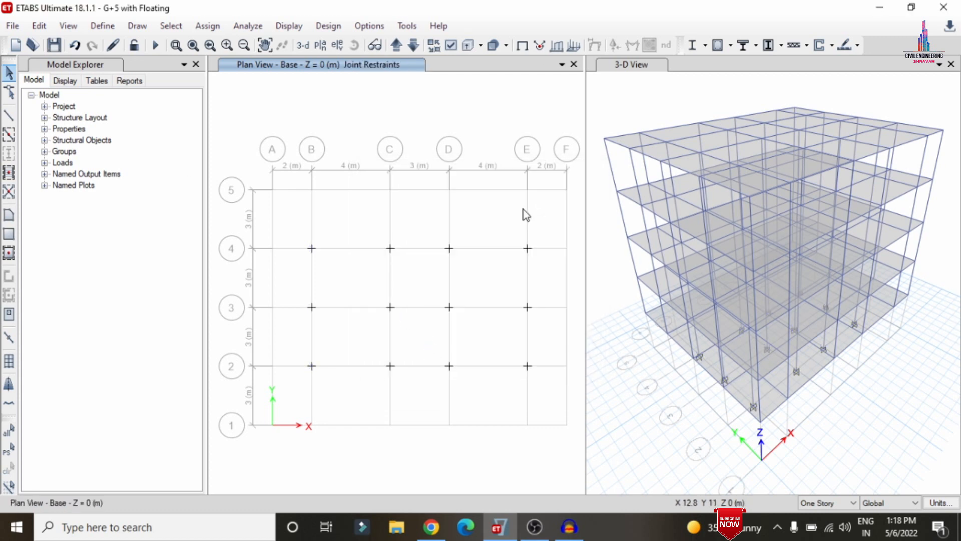
Turn on Extrude Frames for the 3-D view and examine the building and its base supports from a low angle
{"action": "left_click", "coordinate": [638, 89]}
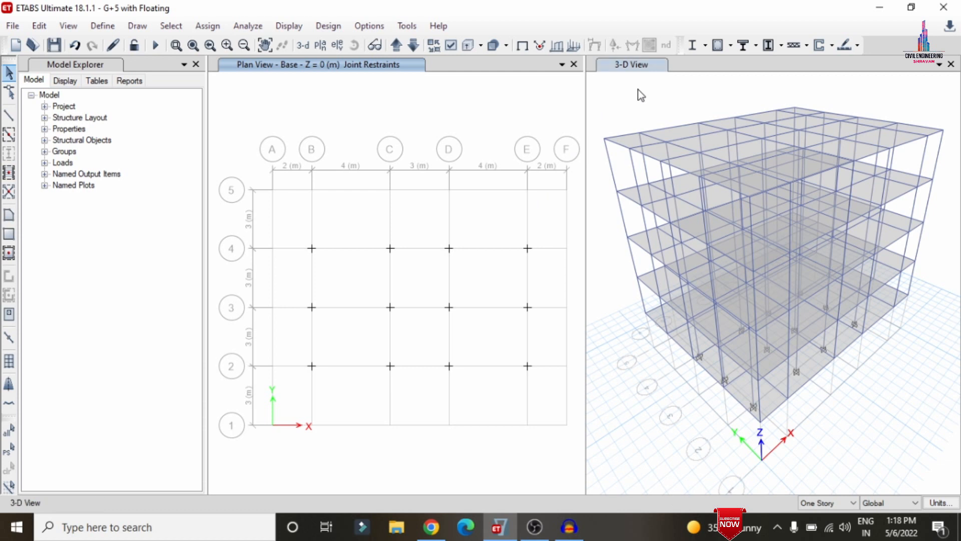
{"action": "left_click", "coordinate": [450, 46]}
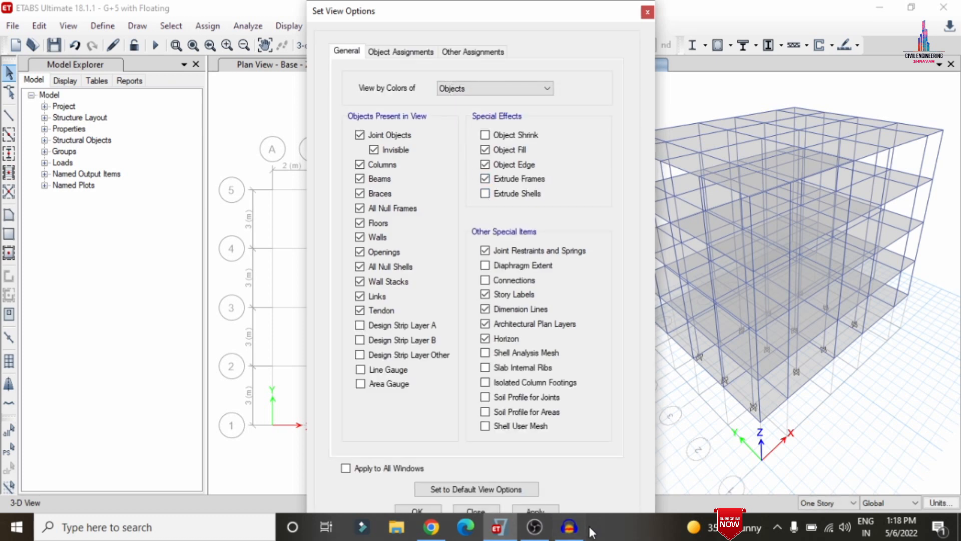
{"action": "left_click", "coordinate": [546, 507]}
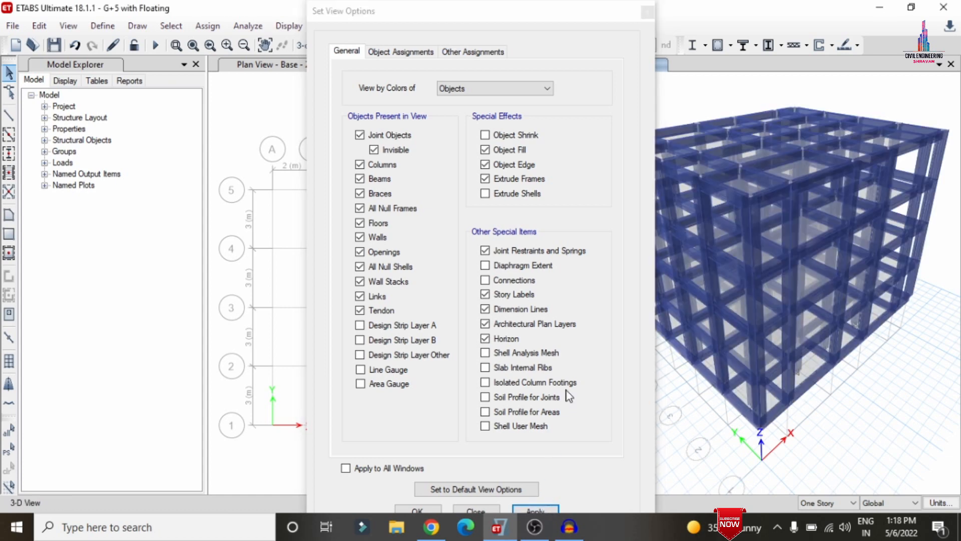
{"action": "left_click", "coordinate": [648, 11]}
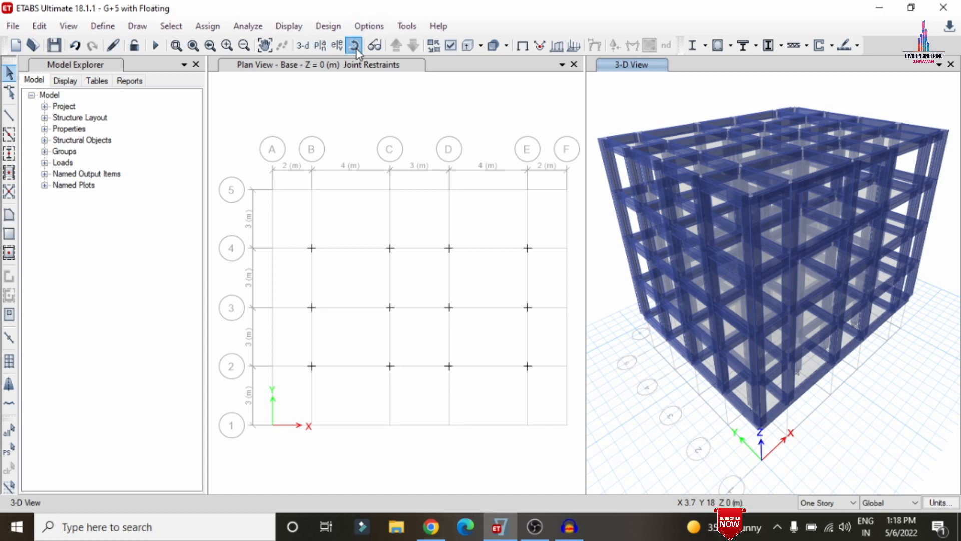
{"action": "middle_click_drag", "start_coordinate": [882, 382], "coordinate": [856, 382], "text": "shift"}
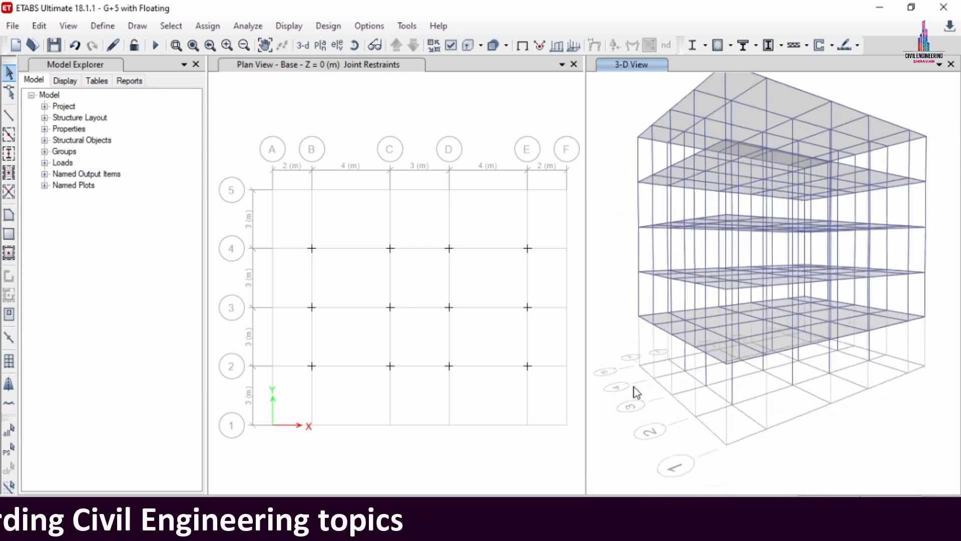
{"action": "middle_click_drag", "start_coordinate": [635, 393], "coordinate": [566, 361], "text": "shift"}
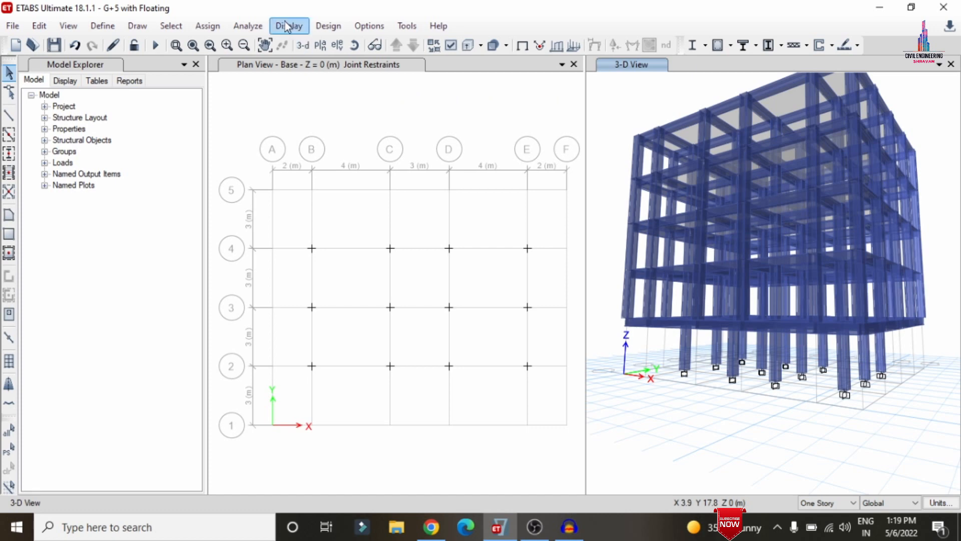
Check the model with the joints/joints, joints/frames and joints/shells tolerance checks enabled, then dismiss the report
{"action": "left_click", "coordinate": [260, 29]}
{"action": "left_click", "coordinate": [263, 46]}
{"action": "left_click", "coordinate": [373, 116]}
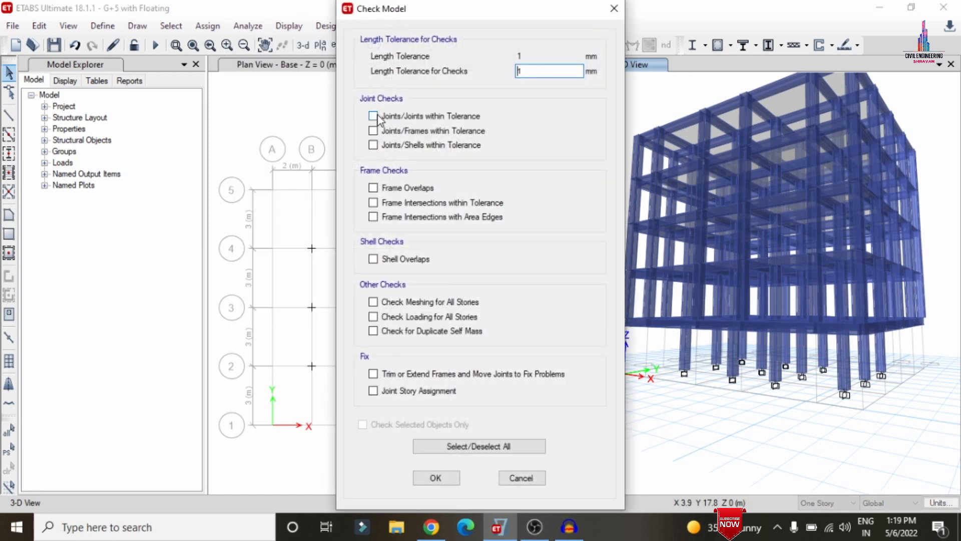
{"action": "left_click", "coordinate": [373, 130]}
{"action": "left_click", "coordinate": [373, 145]}
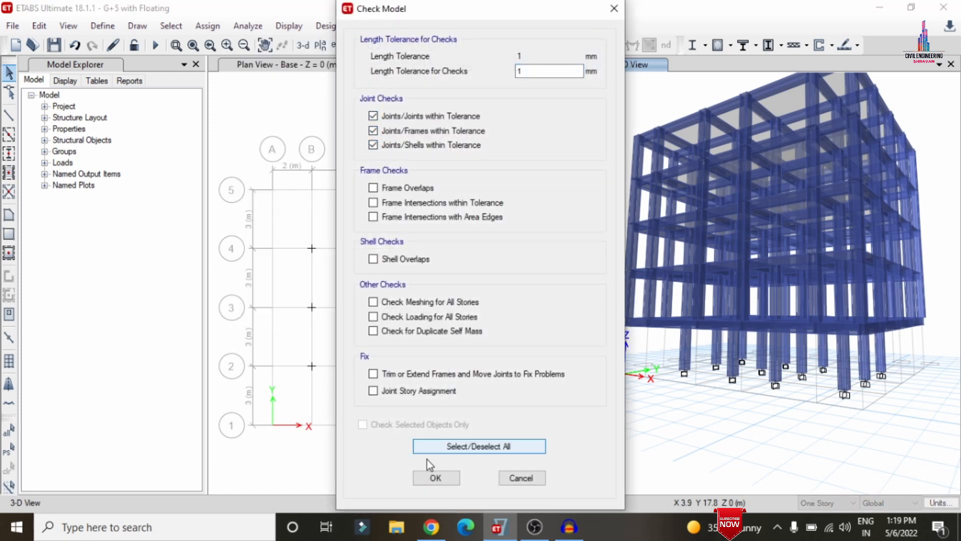
{"action": "left_click", "coordinate": [434, 479]}
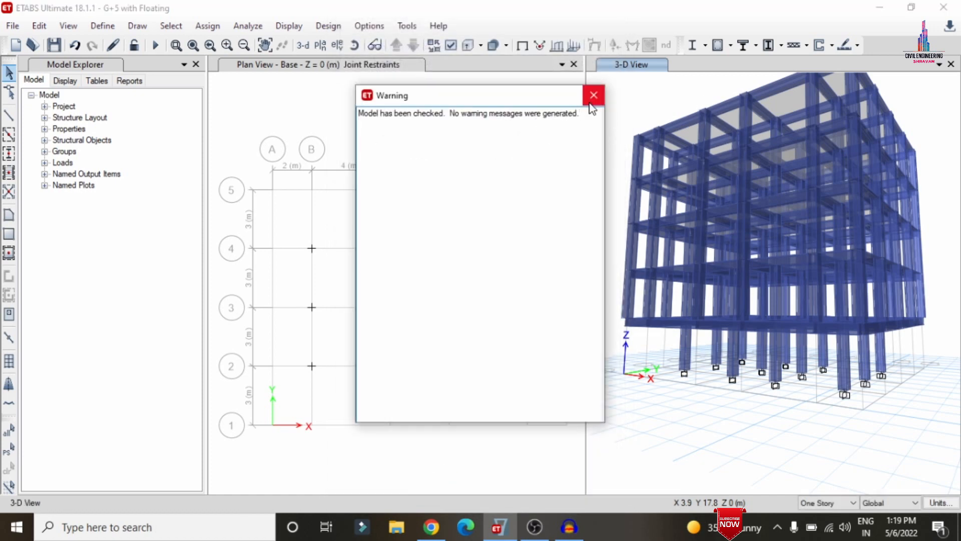
{"action": "left_click", "coordinate": [592, 97]}
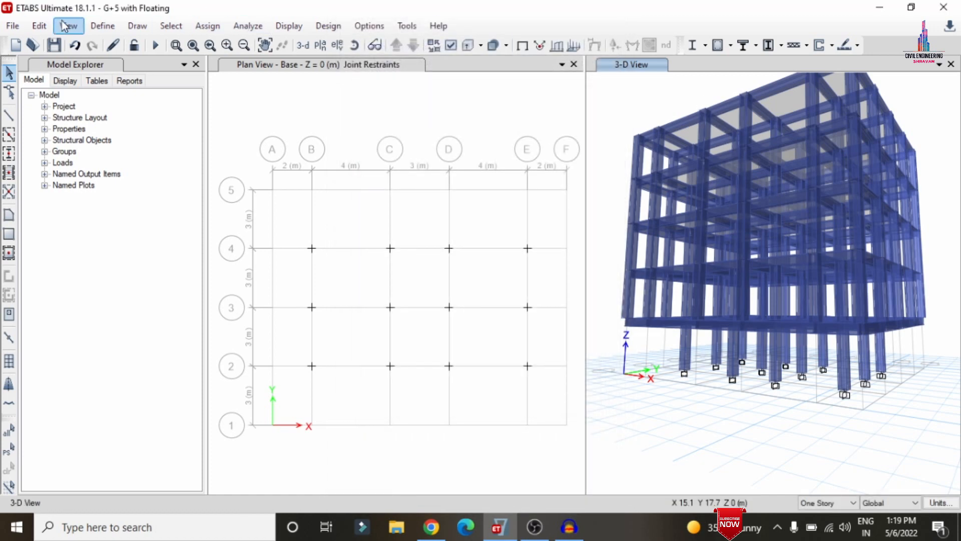
Review the full list of defined load combinations without changing any of them
{"action": "left_click", "coordinate": [103, 26]}
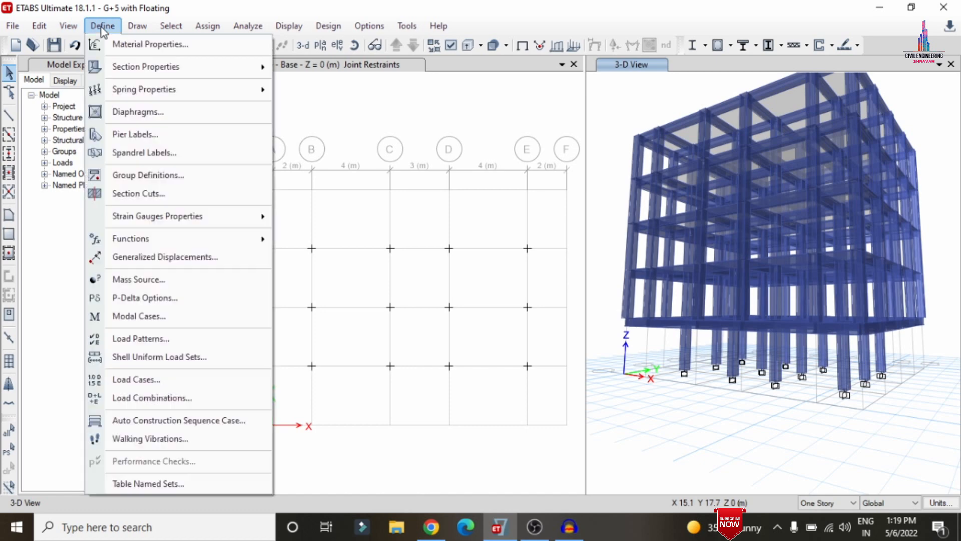
{"action": "left_click", "coordinate": [135, 398]}
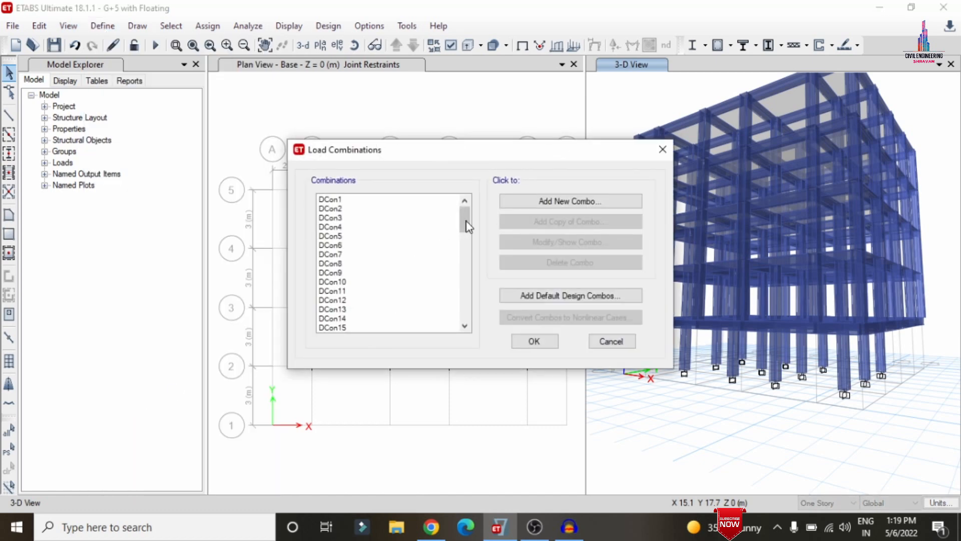
{"action": "left_click_drag", "start_coordinate": [462, 235], "coordinate": [463, 312]}
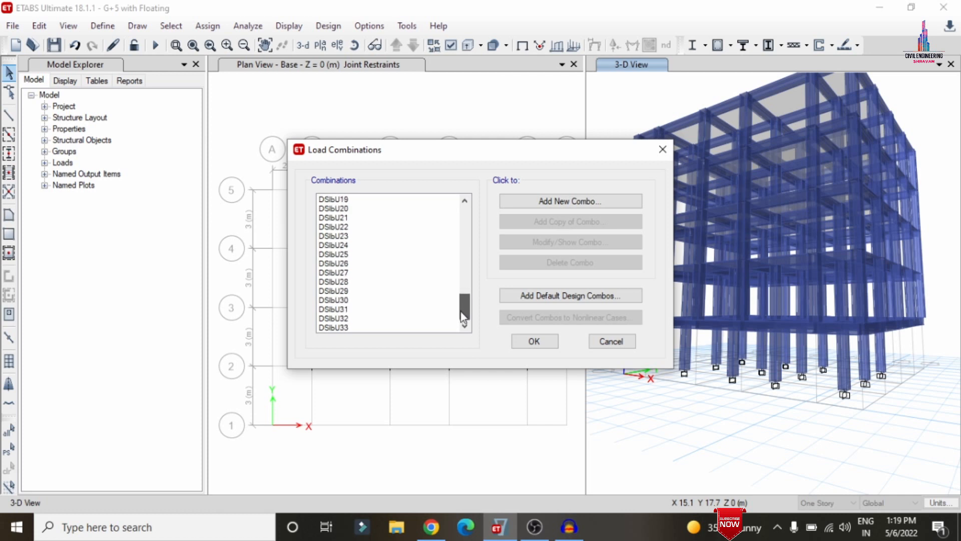
{"action": "left_click", "coordinate": [611, 341]}
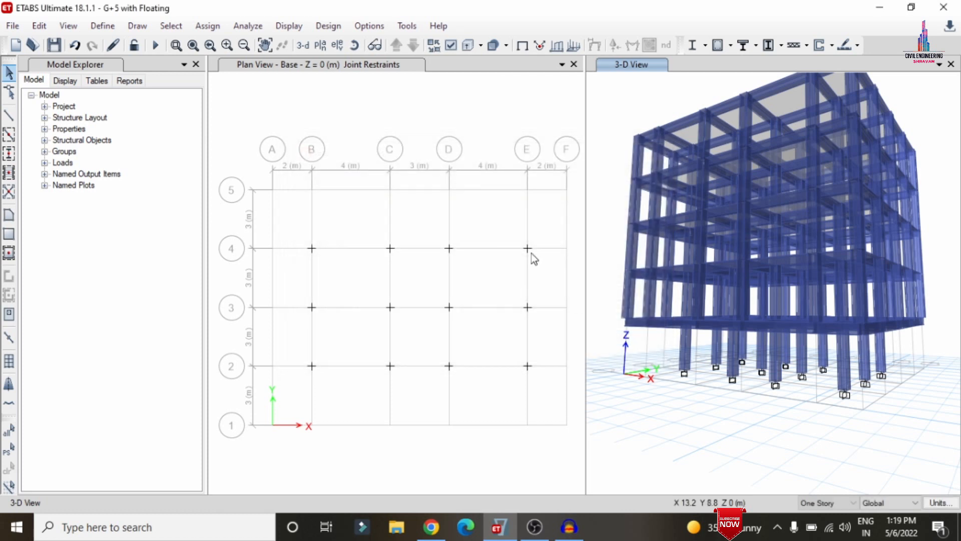
Run the analysis for the modal case and all static load cases
{"action": "left_click", "coordinate": [259, 29]}
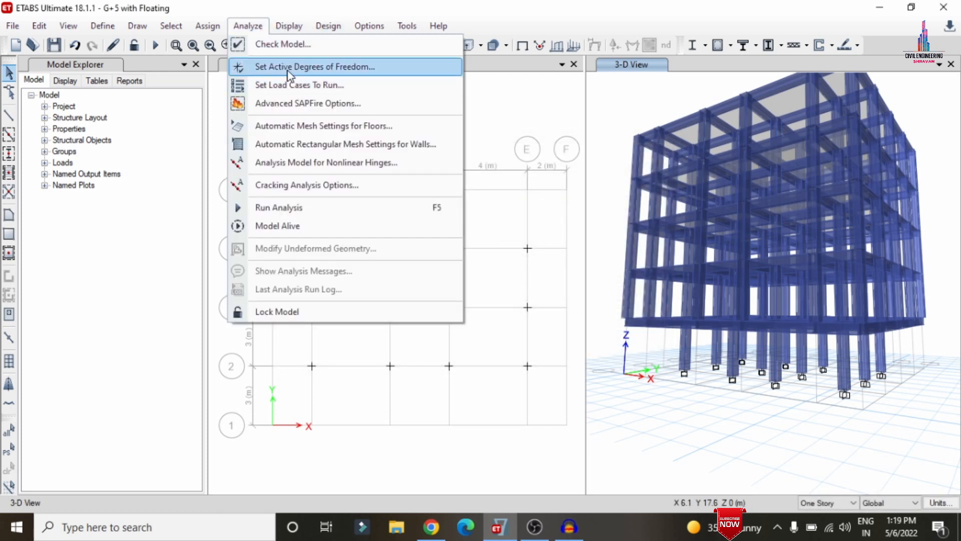
{"action": "left_click", "coordinate": [287, 87]}
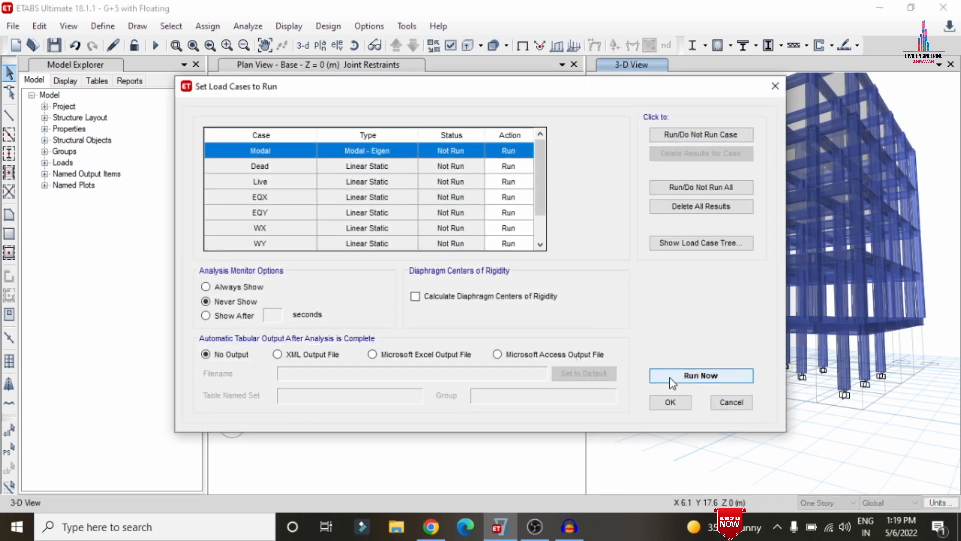
{"action": "left_click", "coordinate": [708, 375]}
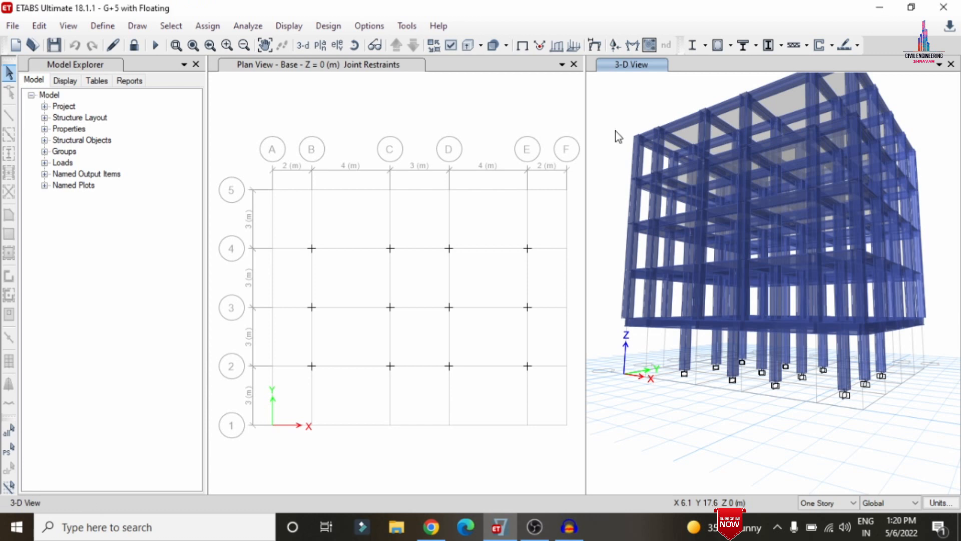
Display the deformed shape for the Dead case in the default 3-D view and inspect displacements at several joints
{"action": "key", "text": "F6"}
{"action": "right_click", "coordinate": [857, 249]}
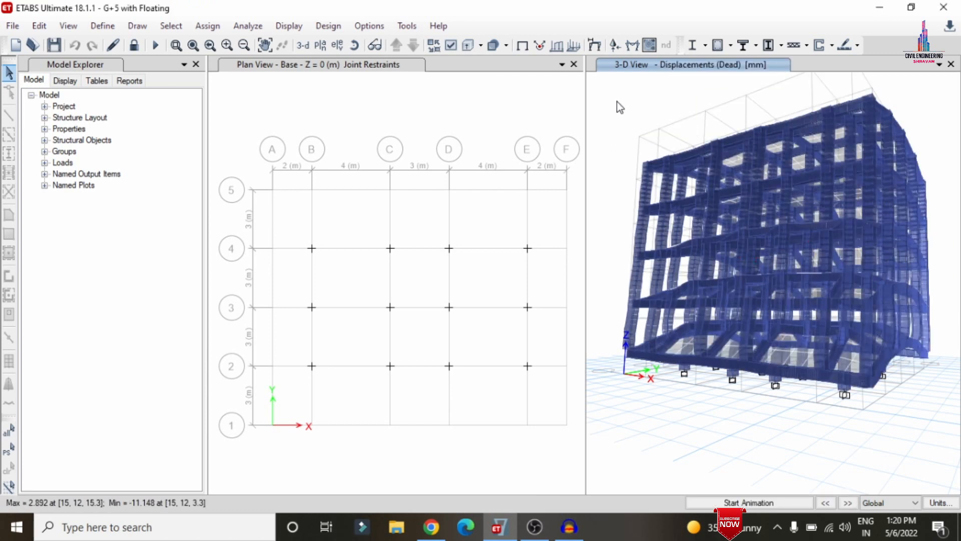
{"action": "left_click", "coordinate": [303, 45]}
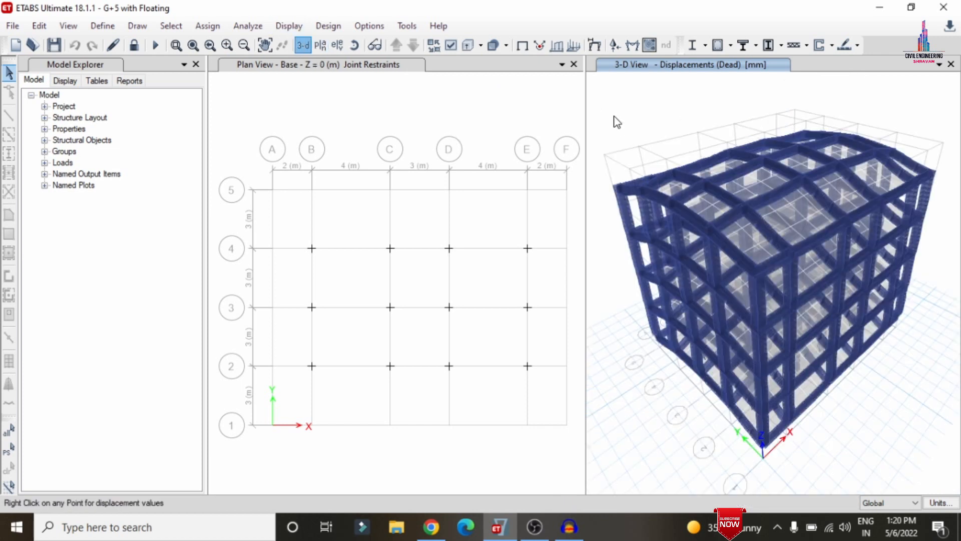
{"action": "right_click", "coordinate": [893, 175]}
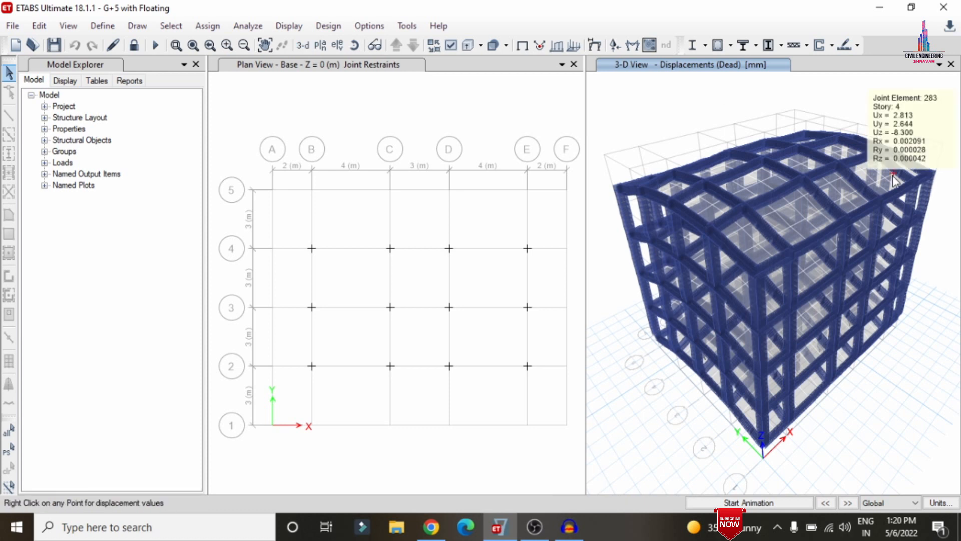
{"action": "right_click", "coordinate": [643, 187]}
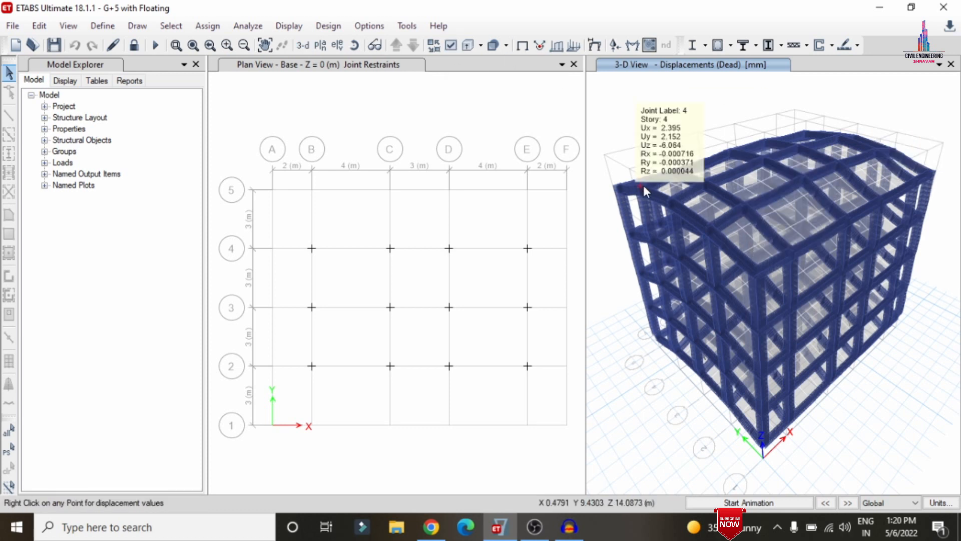
{"action": "mouse_move", "coordinate": [862, 271]}
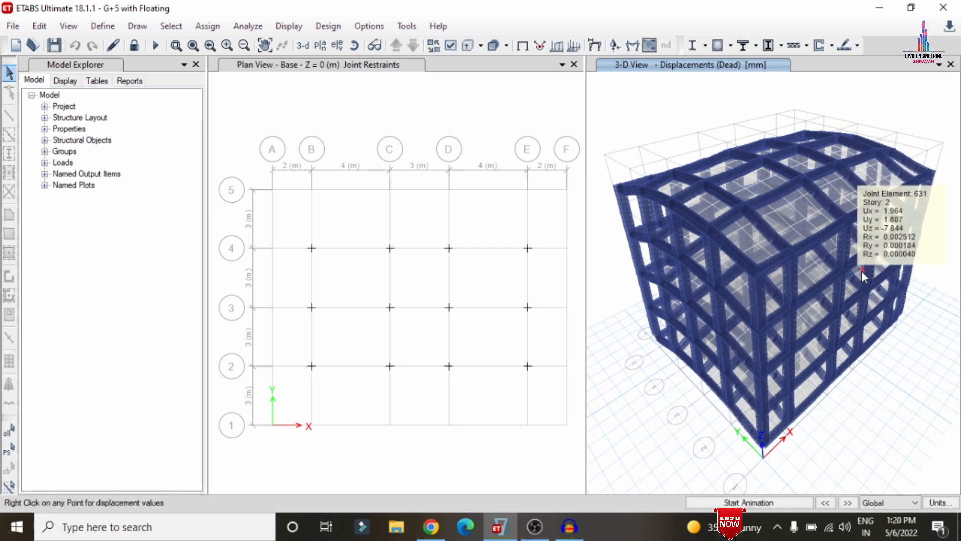
{"action": "mouse_move", "coordinate": [843, 245]}
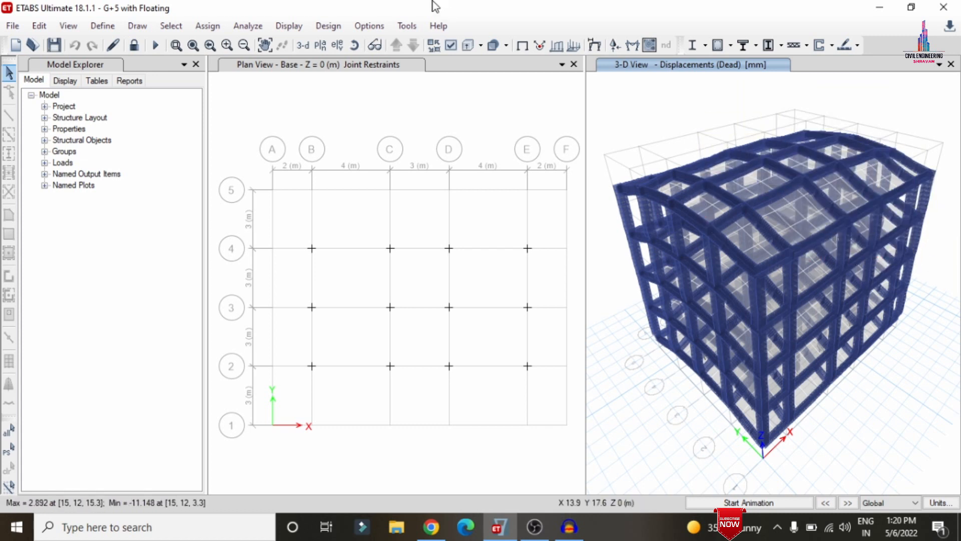
Turn off Extrude Frames for the 3-D view and examine the deformed shape as line frames
{"action": "left_click", "coordinate": [451, 45]}
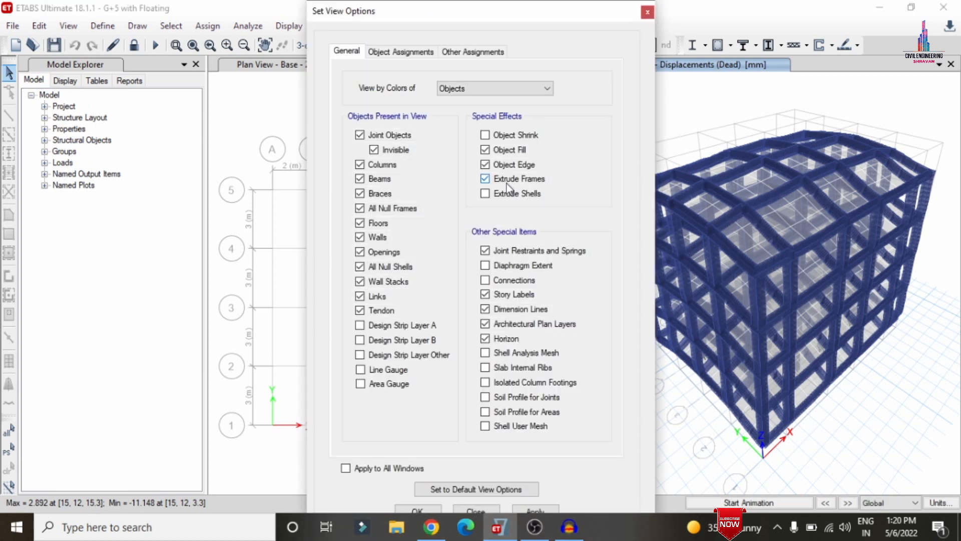
{"action": "left_click", "coordinate": [535, 510]}
{"action": "left_click", "coordinate": [647, 11]}
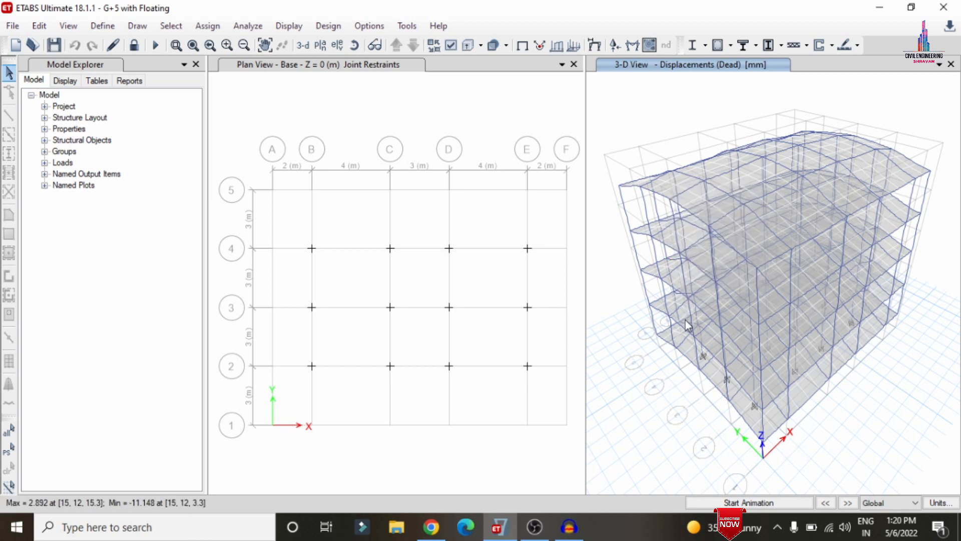
{"action": "mouse_move", "coordinate": [682, 253]}
Display the frame Shear 2-2 diagram for the Dead load case in the 3-D view
{"action": "left_click", "coordinate": [289, 28]}
{"action": "mouse_move", "coordinate": [311, 105]}
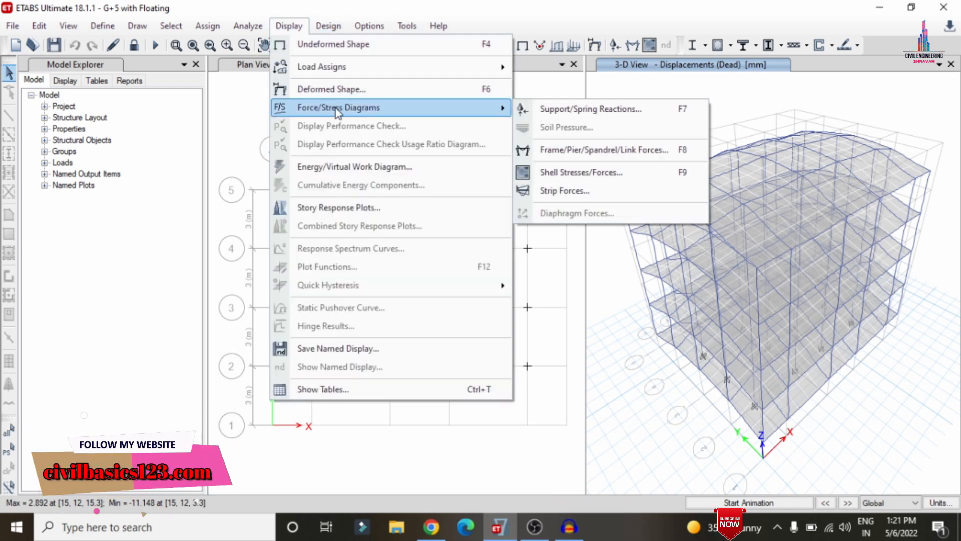
{"action": "left_click", "coordinate": [594, 149]}
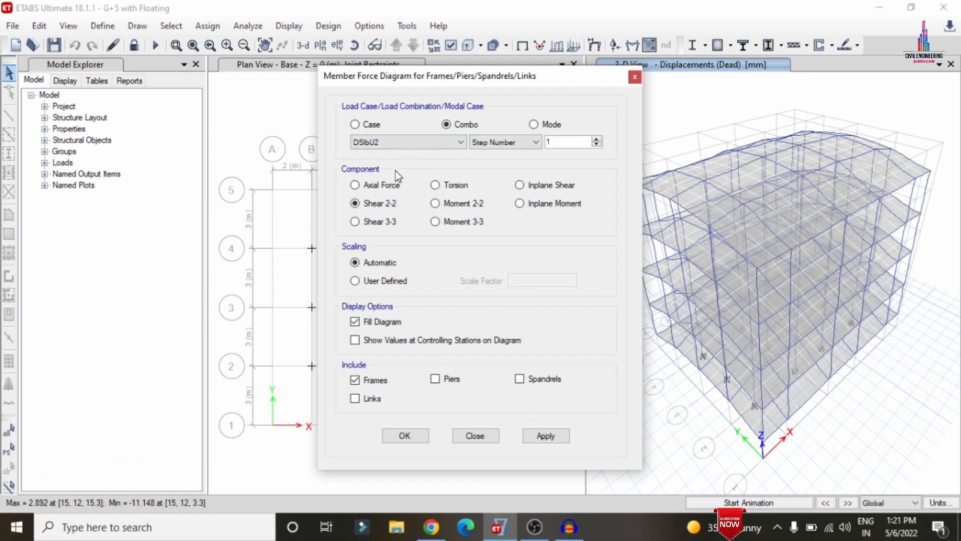
{"action": "left_click", "coordinate": [394, 144]}
{"action": "left_click", "coordinate": [372, 125]}
{"action": "left_click", "coordinate": [371, 125]}
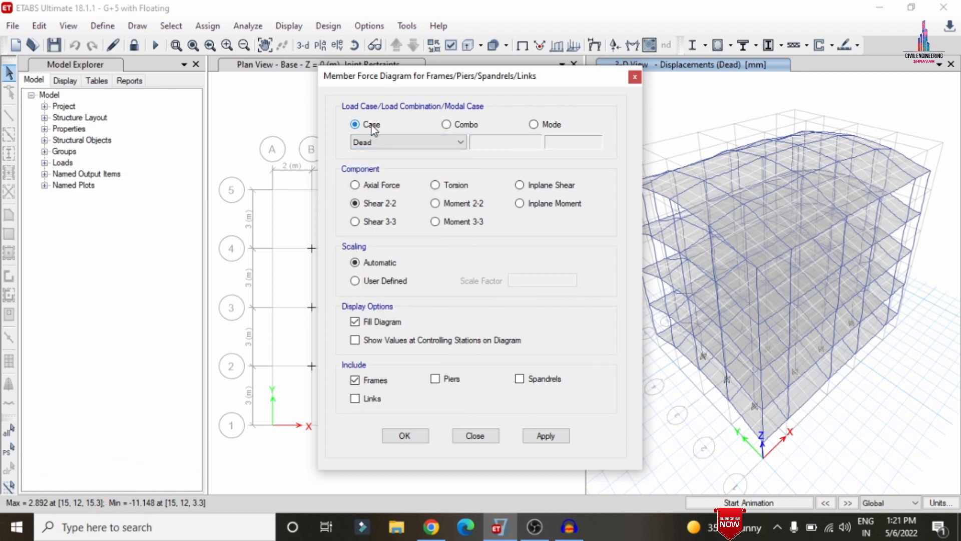
{"action": "left_click", "coordinate": [373, 137]}
{"action": "left_click", "coordinate": [370, 155]}
{"action": "left_click", "coordinate": [546, 436]}
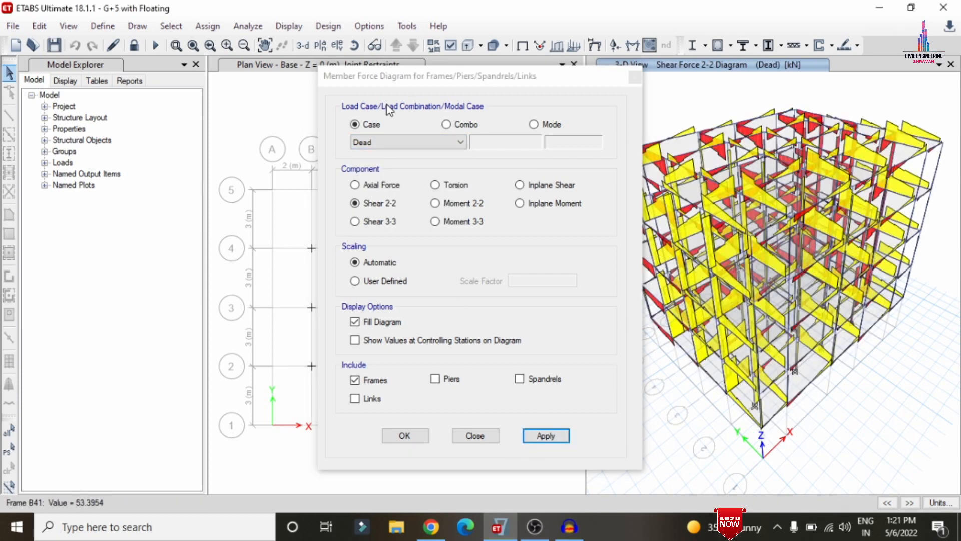
View the frame Moment 3-3 diagram and the Torsion diagram for the Dead case, then close the diagram settings
{"action": "left_click", "coordinate": [436, 222]}
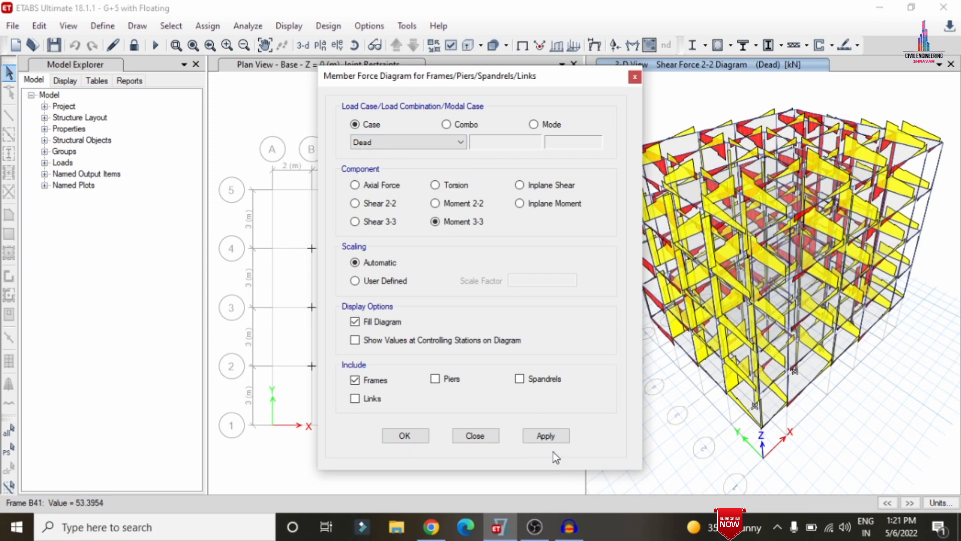
{"action": "left_click", "coordinate": [550, 440]}
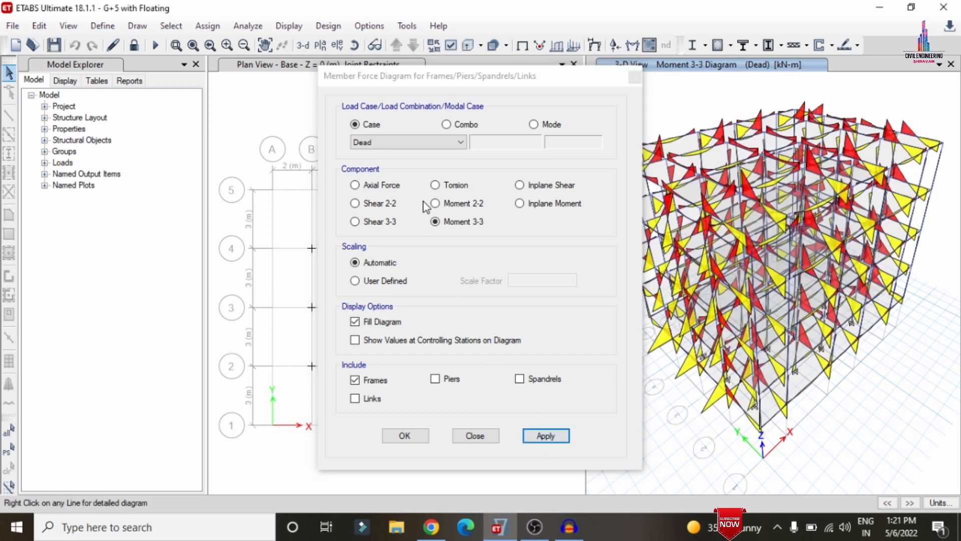
{"action": "left_click", "coordinate": [449, 188]}
{"action": "left_click", "coordinate": [561, 438]}
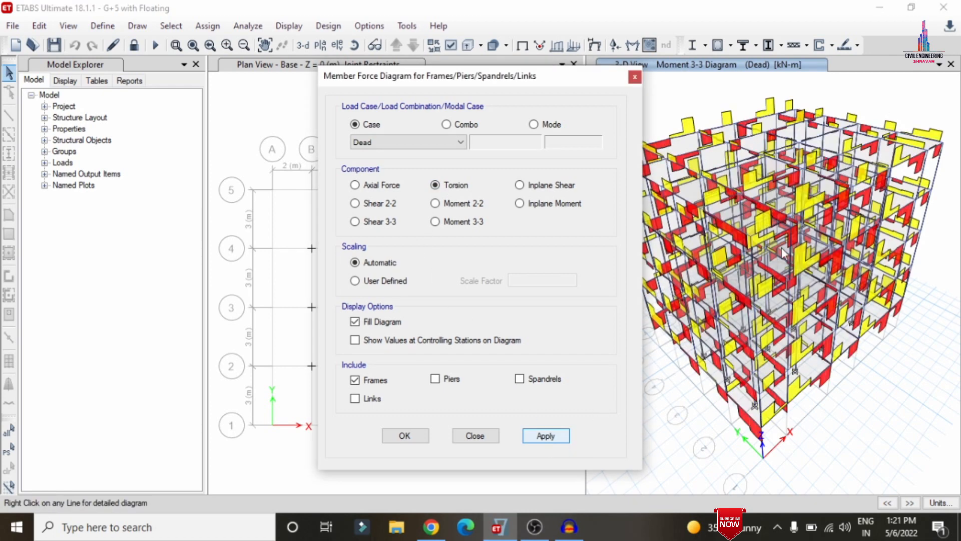
{"action": "left_click", "coordinate": [634, 78]}
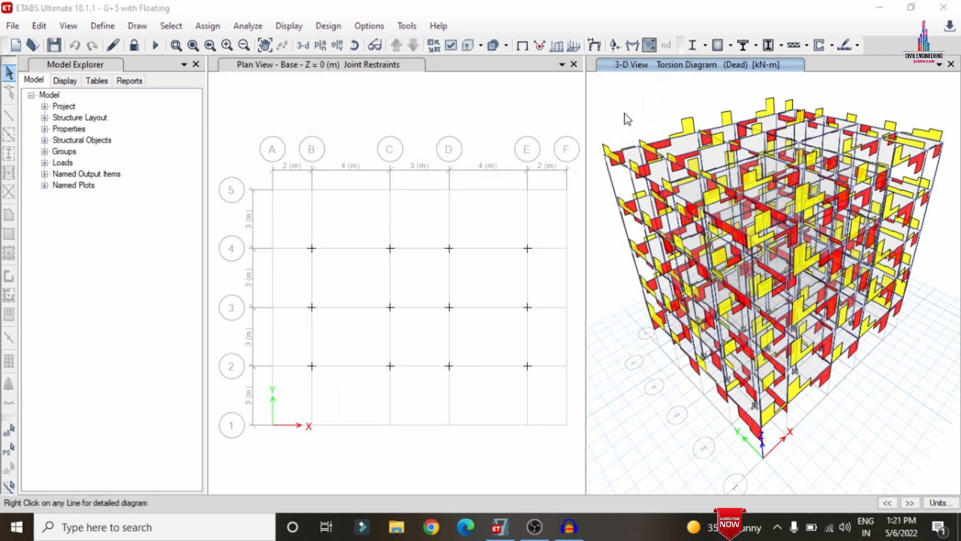
Unlock the model, discarding the analysis results, and add auto-width design strips for story 4 along the X grid direction on layer A
{"action": "left_click", "coordinate": [135, 45]}
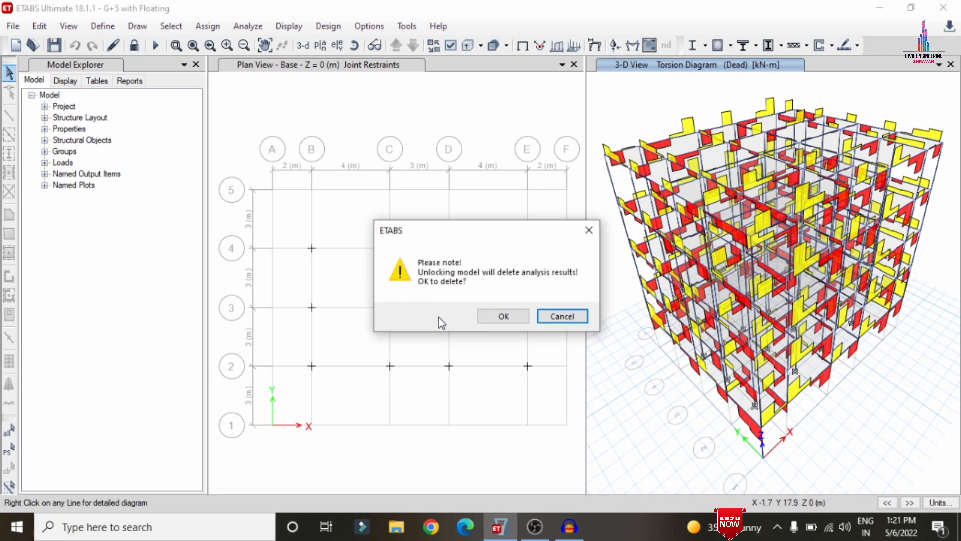
{"action": "left_click", "coordinate": [497, 316]}
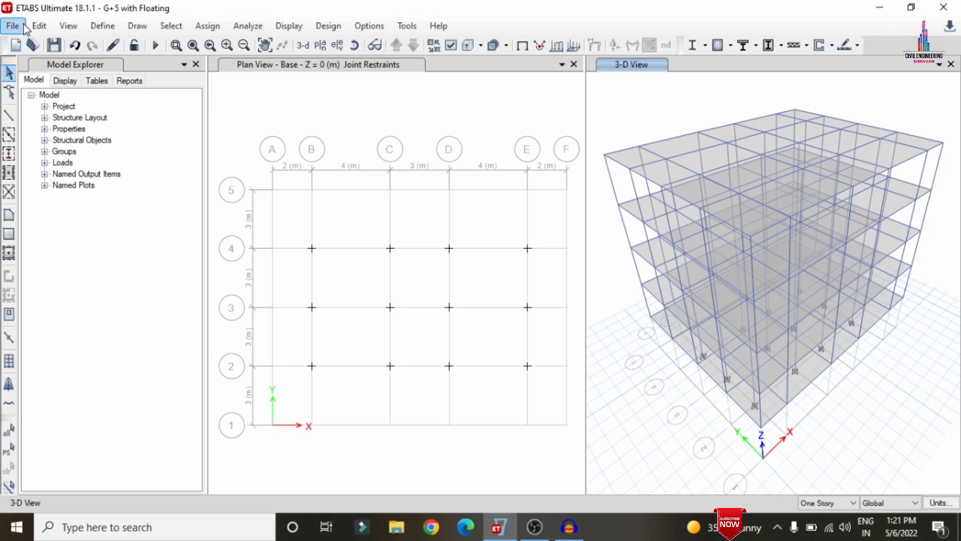
{"action": "left_click", "coordinate": [39, 26]}
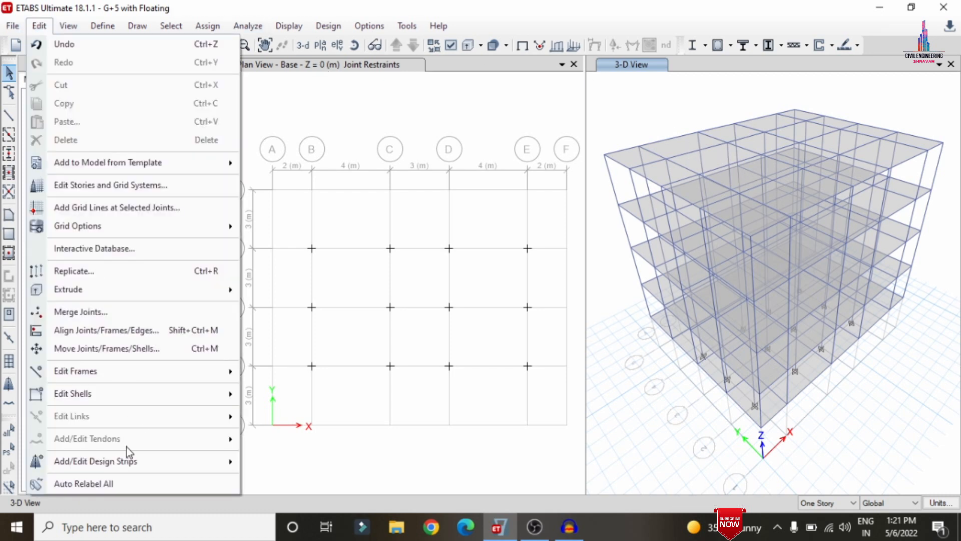
{"action": "mouse_move", "coordinate": [129, 462]}
{"action": "left_click", "coordinate": [265, 462]}
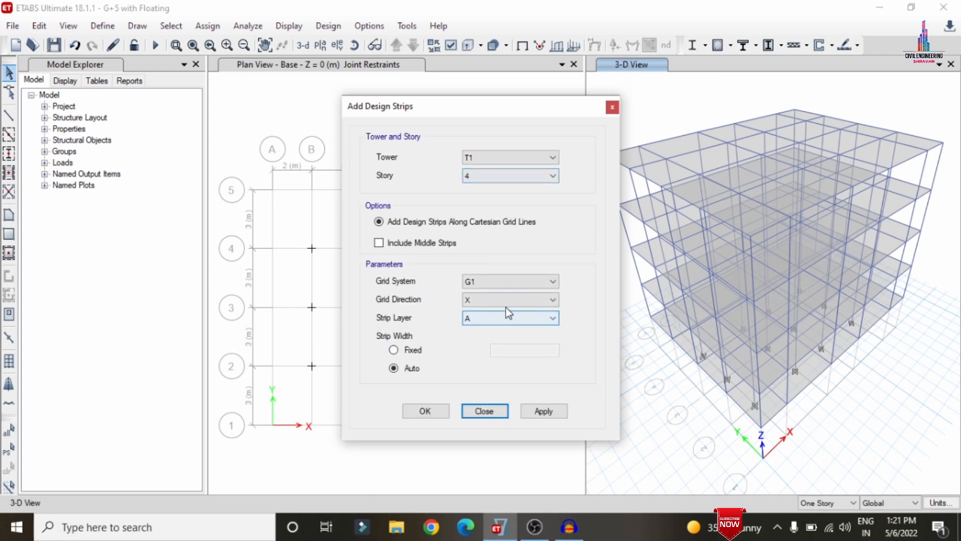
{"action": "left_click", "coordinate": [543, 418]}
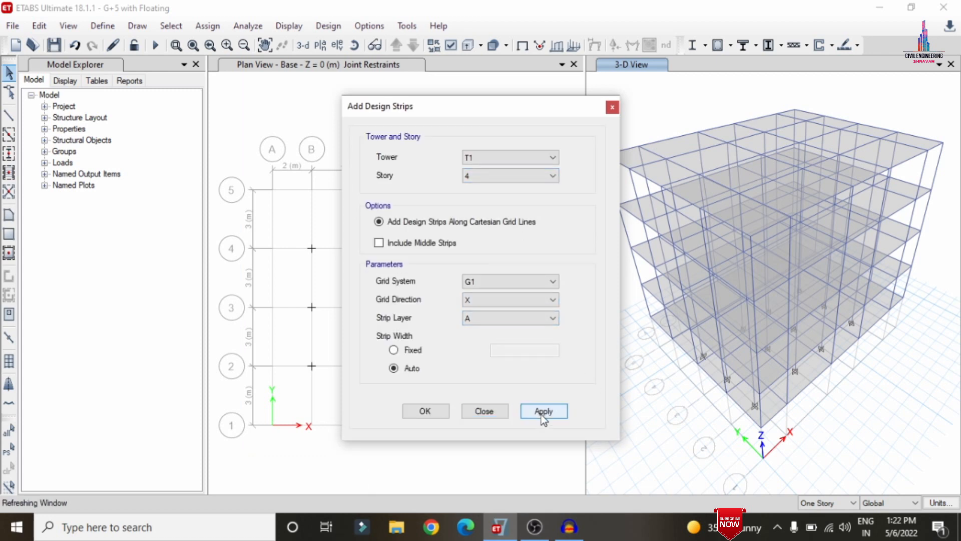
Add auto-width design strips for story 4 along the Y grid direction on strip layer B
{"action": "left_click", "coordinate": [497, 301]}
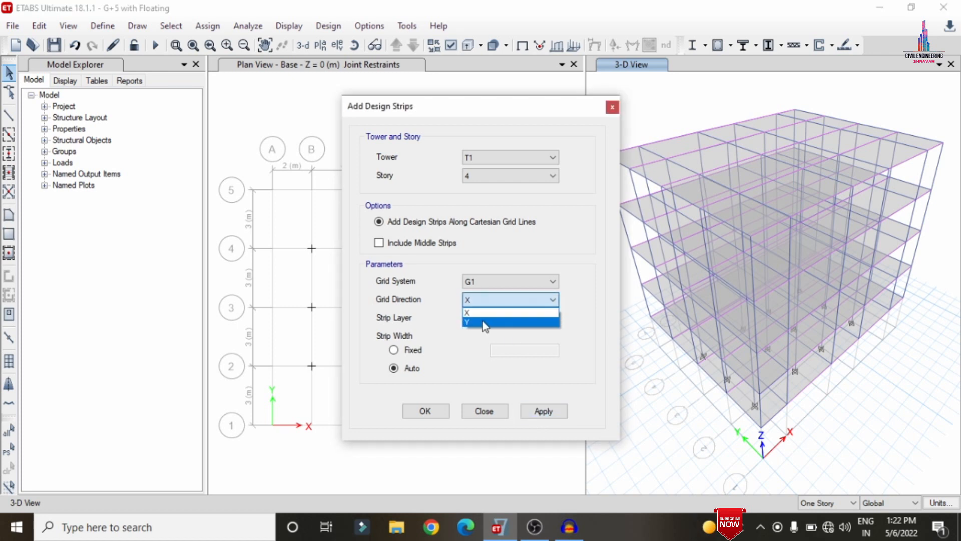
{"action": "left_click", "coordinate": [483, 321]}
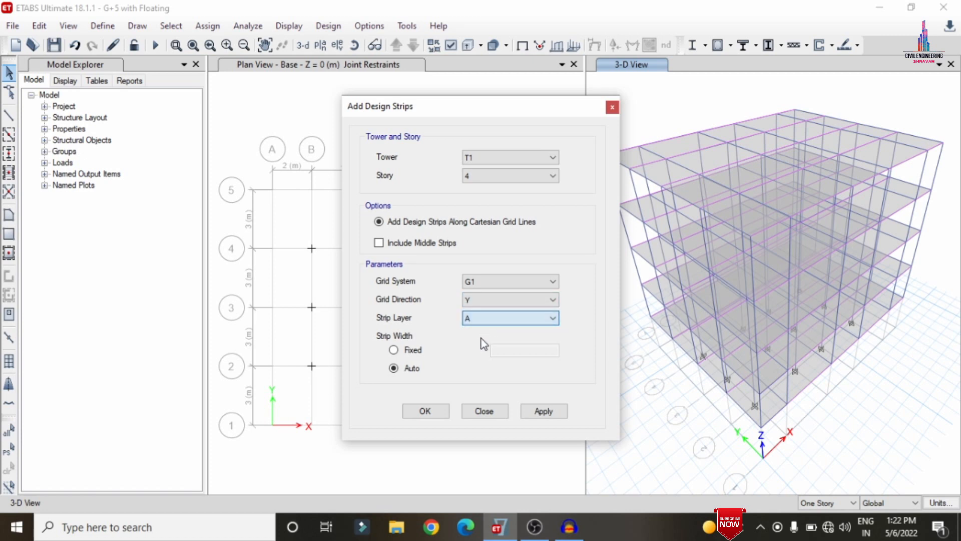
{"action": "left_click", "coordinate": [479, 326]}
{"action": "left_click", "coordinate": [475, 337]}
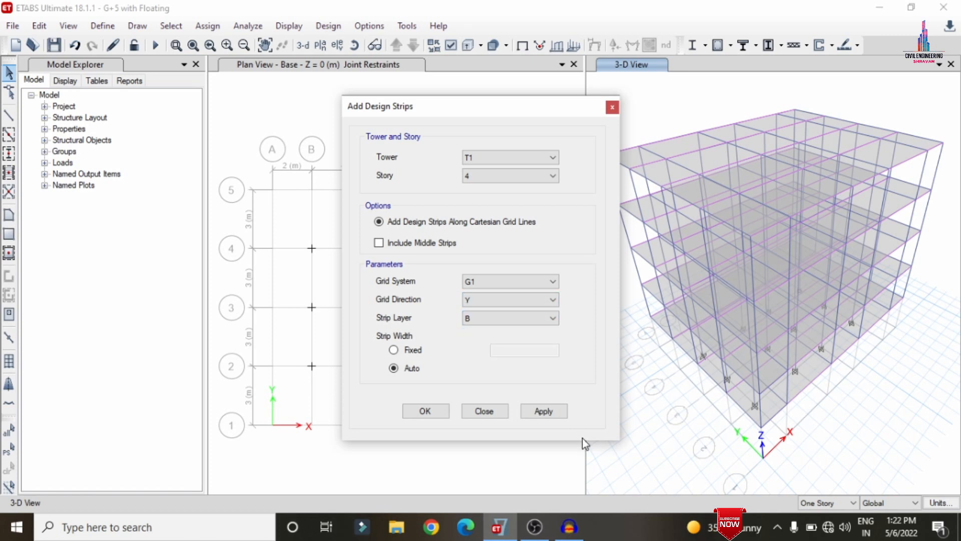
{"action": "left_click", "coordinate": [547, 412]}
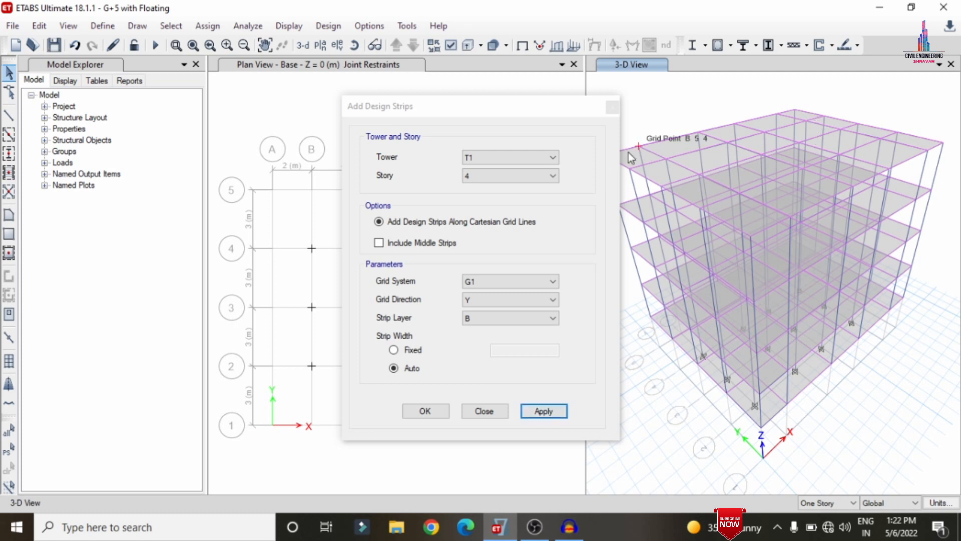
Add auto-width design strips for story 3 along the X direction on layer A and the Y direction on layer B
{"action": "left_click", "coordinate": [497, 176]}
{"action": "left_click", "coordinate": [482, 202]}
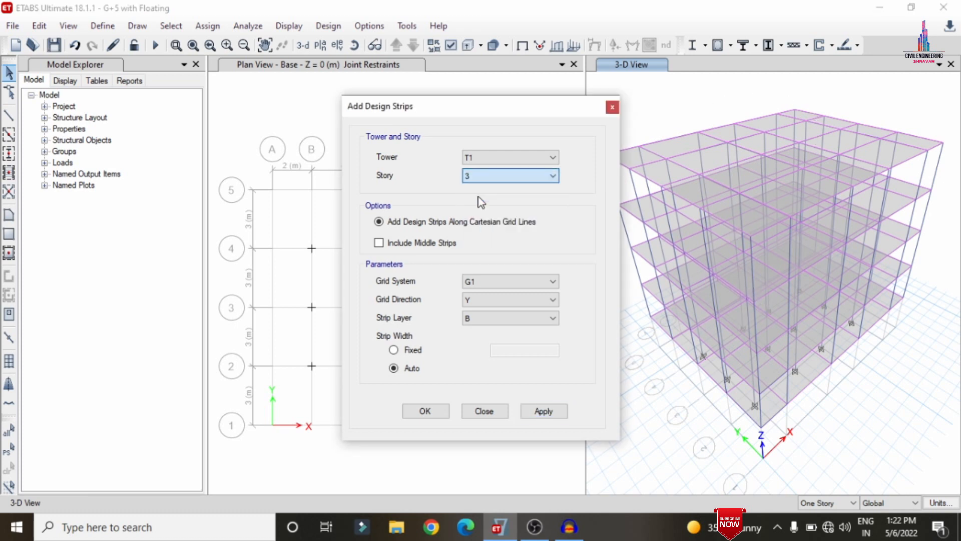
{"action": "left_click", "coordinate": [475, 300]}
{"action": "left_click", "coordinate": [480, 312]}
{"action": "left_click", "coordinate": [491, 320]}
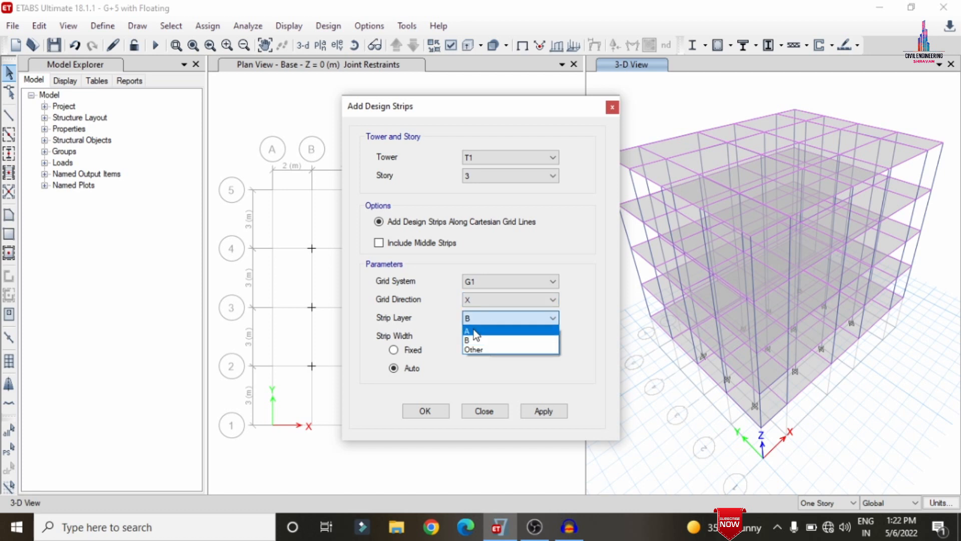
{"action": "left_click", "coordinate": [493, 327]}
{"action": "left_click", "coordinate": [537, 409]}
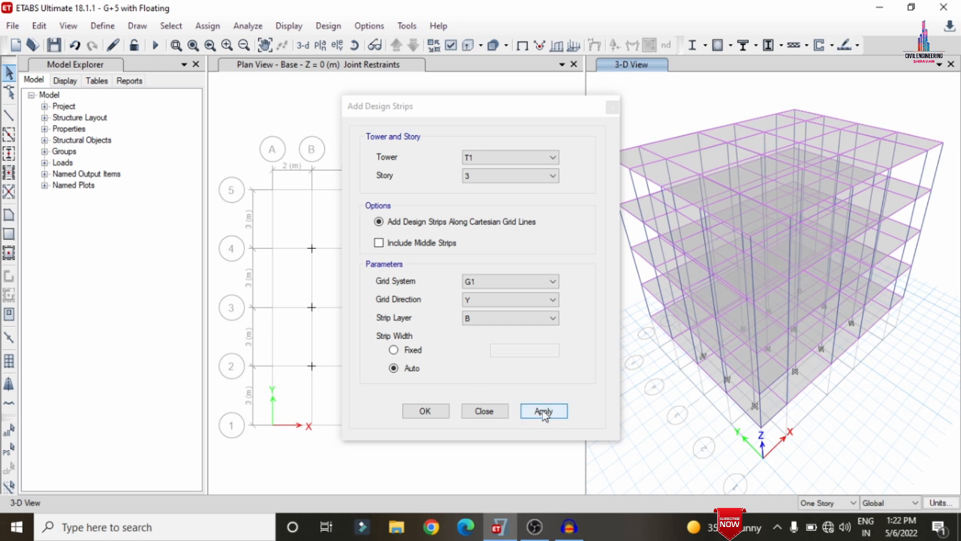
{"action": "left_click", "coordinate": [437, 416]}
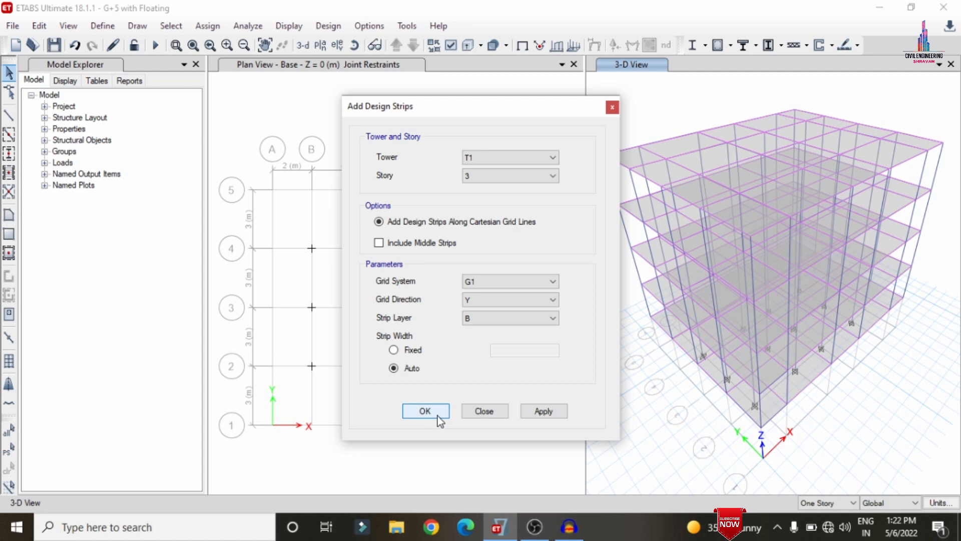
{"action": "left_click", "coordinate": [425, 411]}
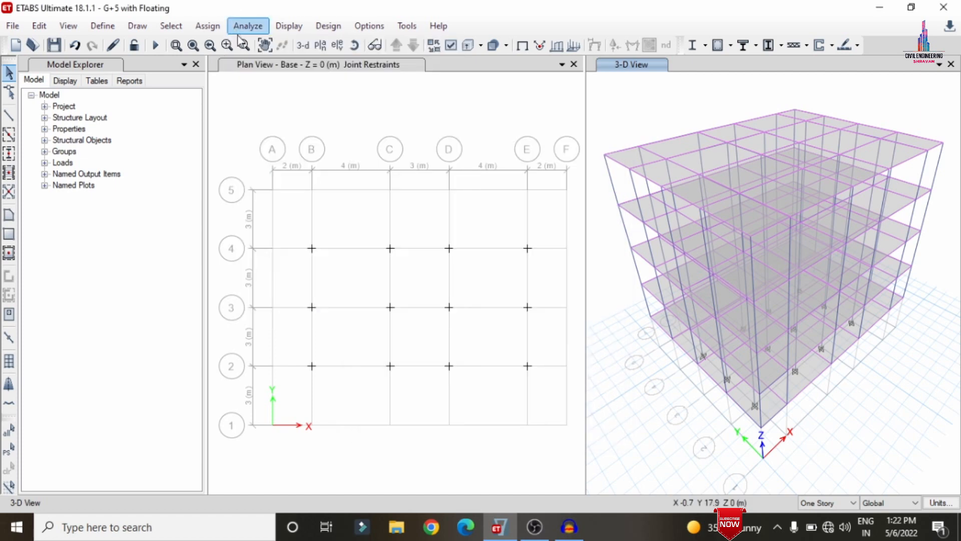
Open the load cases to run and run the analysis of the model with the design strips
{"action": "left_click", "coordinate": [242, 24]}
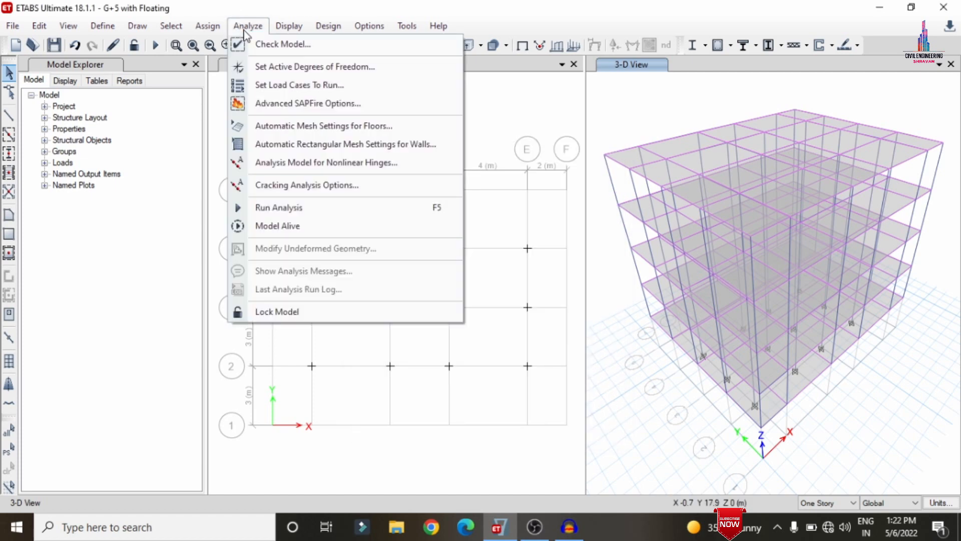
{"action": "left_click", "coordinate": [277, 86]}
{"action": "left_click", "coordinate": [673, 375]}
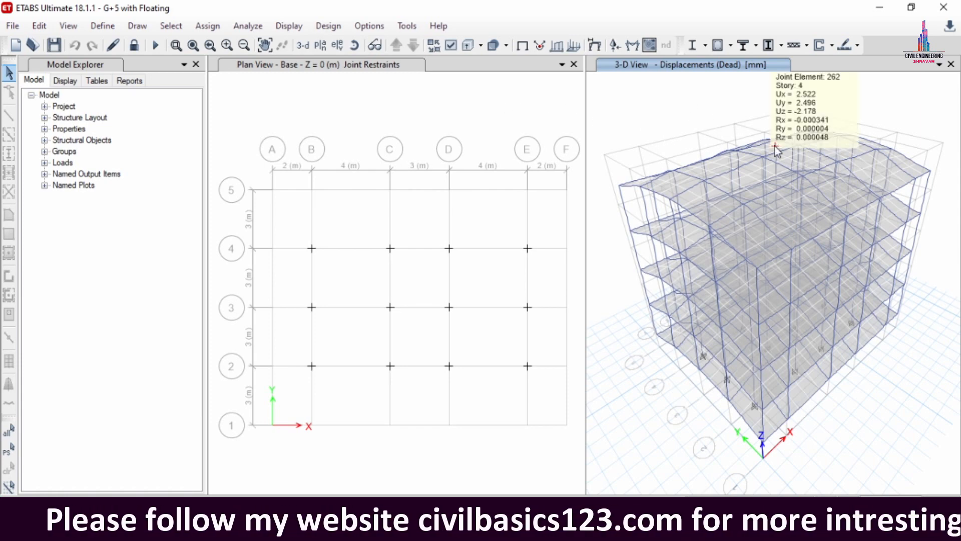
Accept the IS 456:2000 concrete frame design preferences and run the concrete frame design check
{"action": "left_click", "coordinate": [329, 25]}
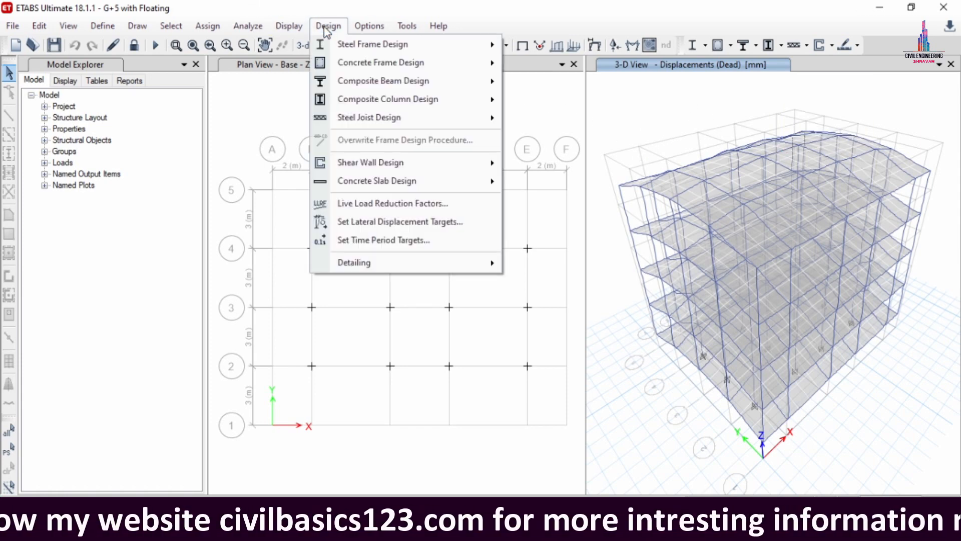
{"action": "mouse_move", "coordinate": [351, 62]}
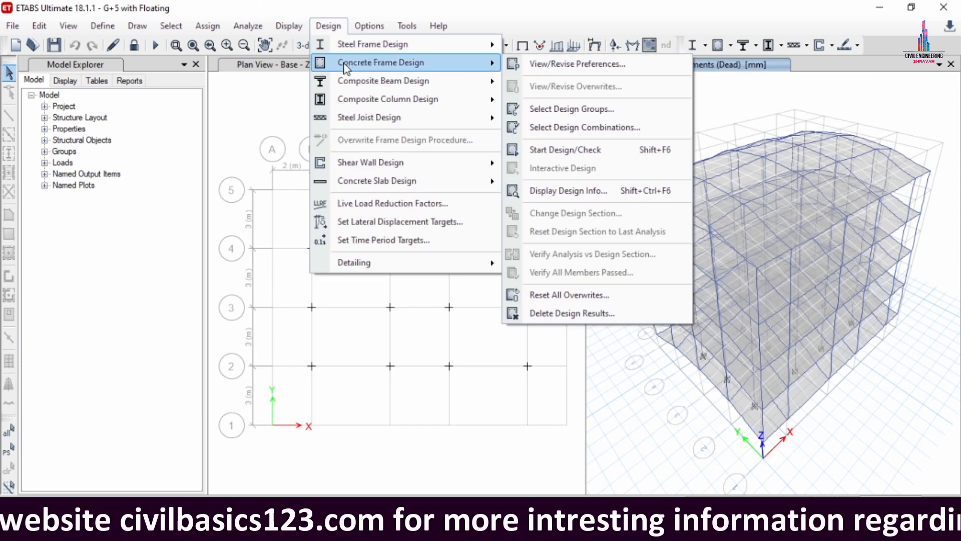
{"action": "left_click", "coordinate": [576, 64]}
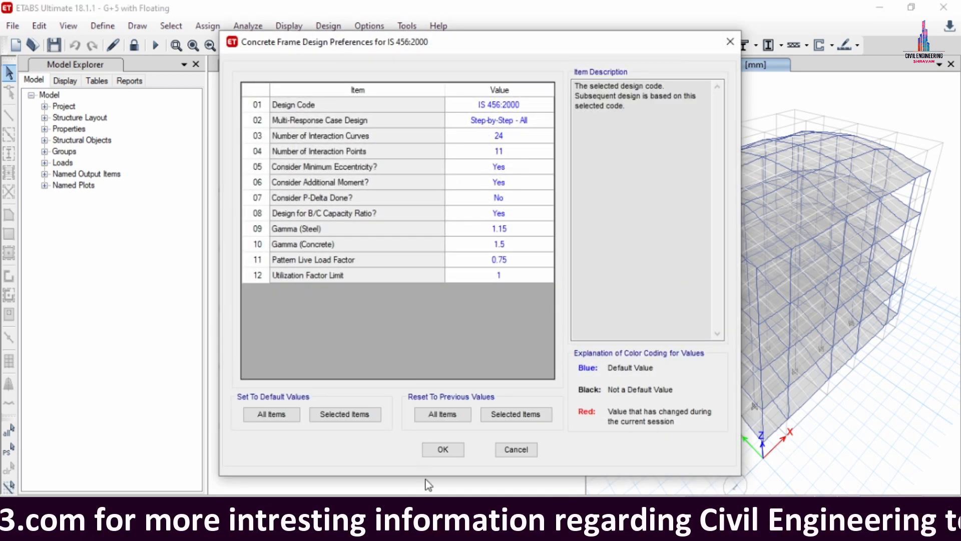
{"action": "left_click", "coordinate": [427, 451]}
{"action": "left_click", "coordinate": [328, 25]}
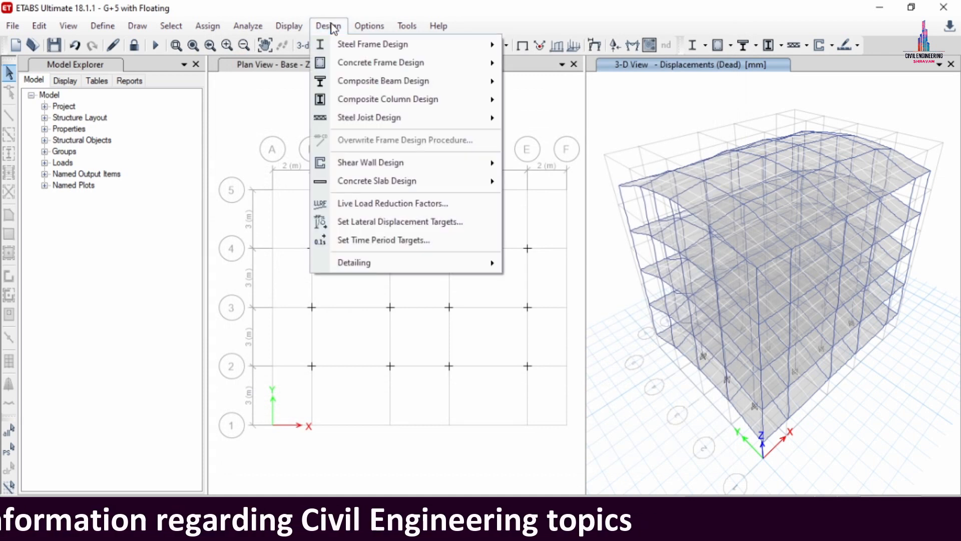
{"action": "mouse_move", "coordinate": [350, 62]}
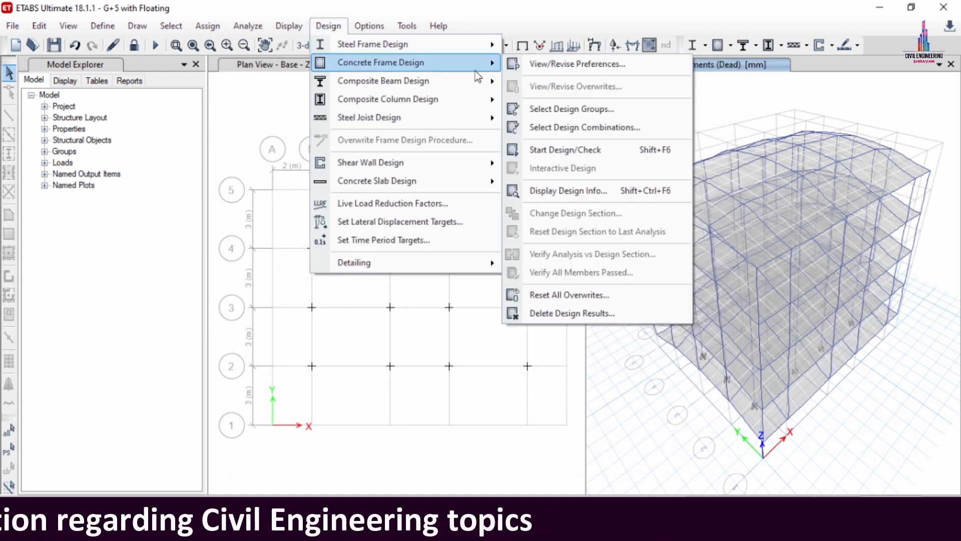
{"action": "left_click", "coordinate": [573, 149]}
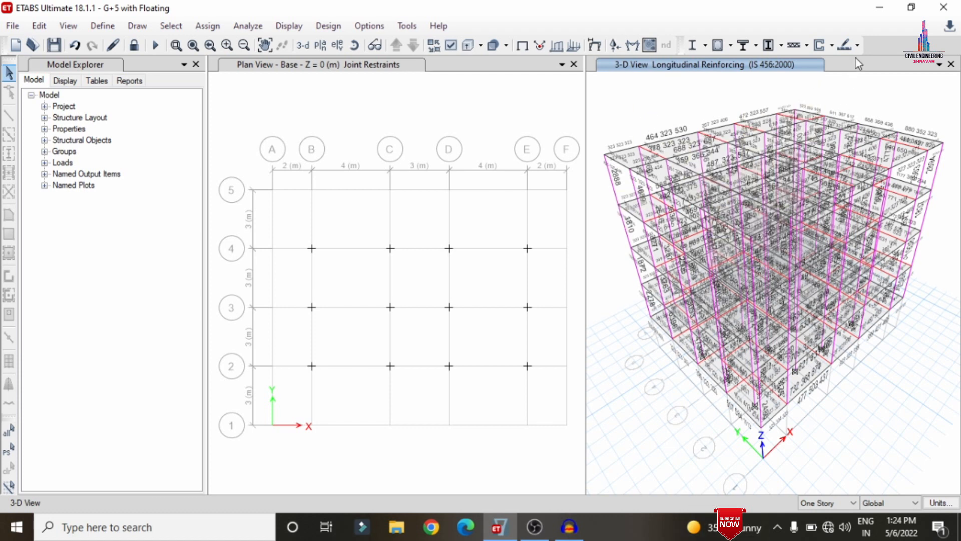
Review and accept the concrete slab design preferences with design code IS 456:2000
{"action": "left_click", "coordinate": [854, 45]}
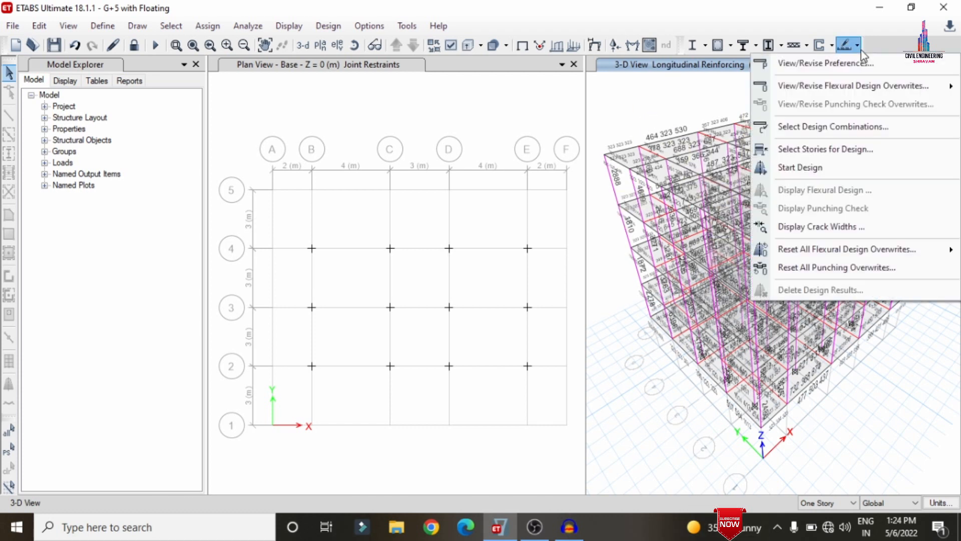
{"action": "left_click", "coordinate": [837, 70]}
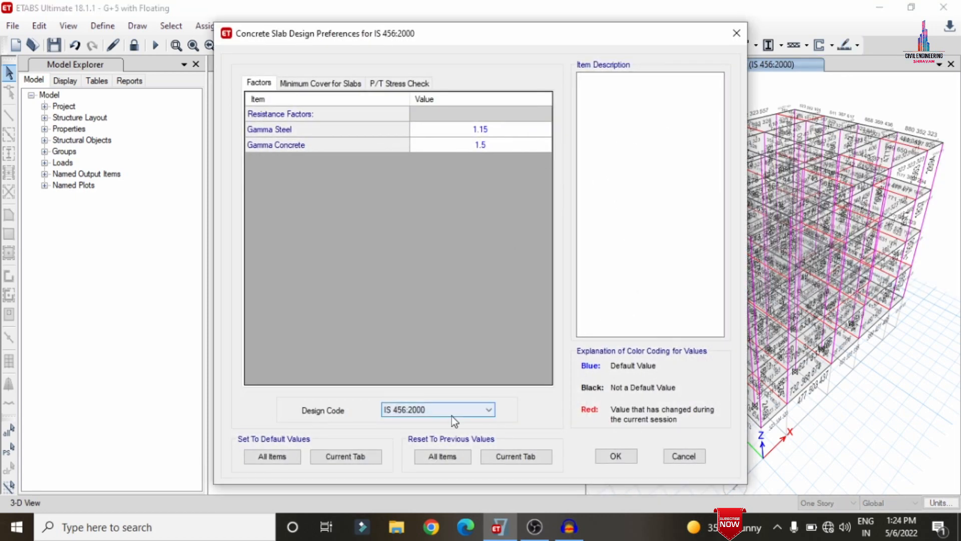
{"action": "left_click", "coordinate": [616, 457]}
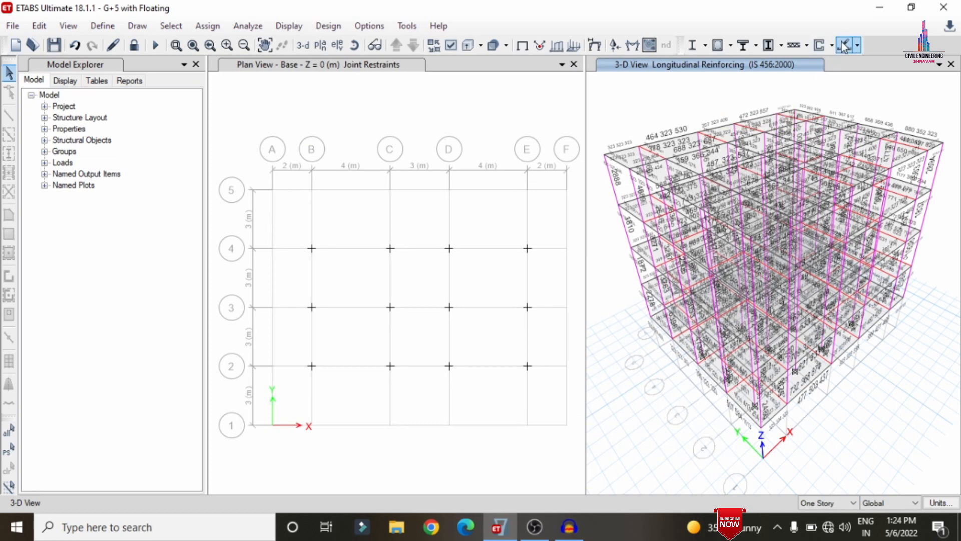
Select all stories from 4 down to Base for slab design and run the concrete slab design
{"action": "left_click", "coordinate": [859, 46]}
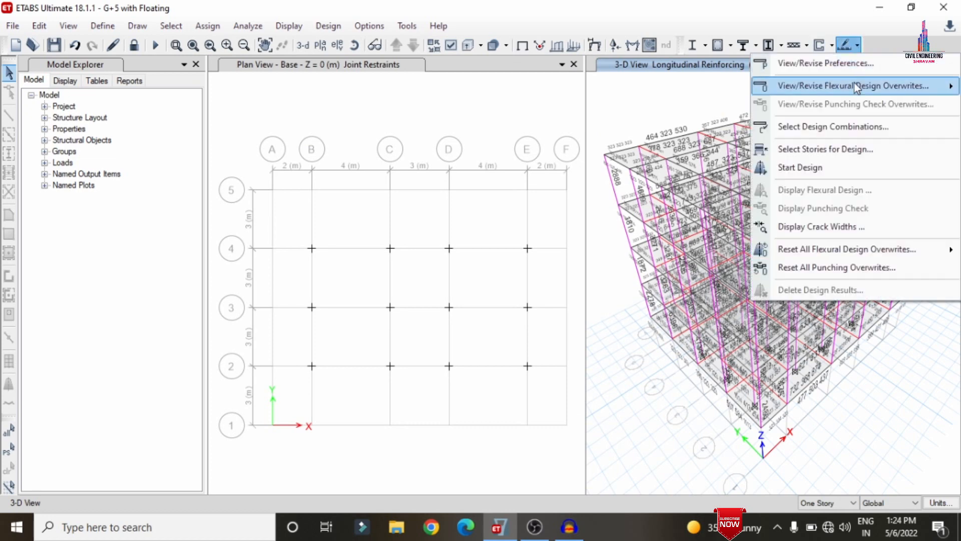
{"action": "left_click", "coordinate": [849, 147]}
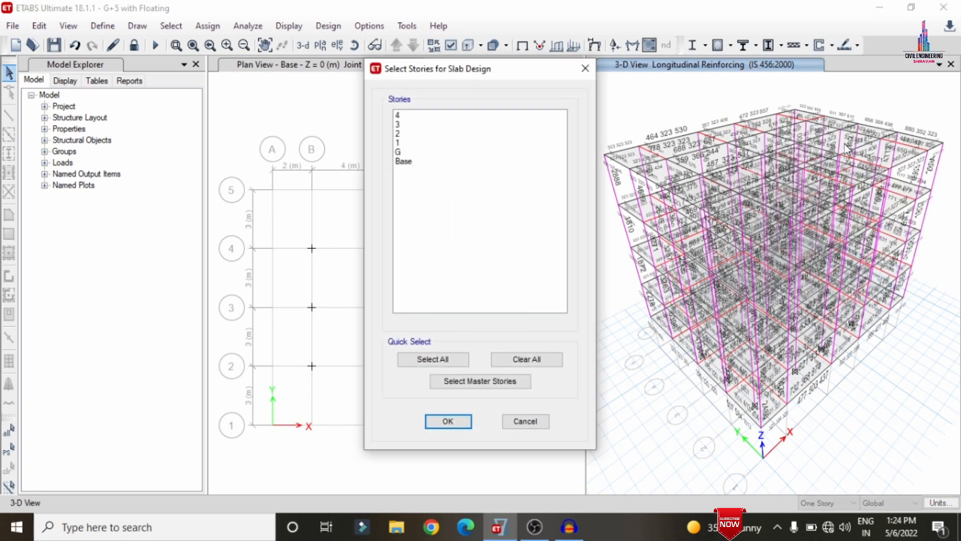
{"action": "left_click_drag", "start_coordinate": [410, 116], "coordinate": [416, 164]}
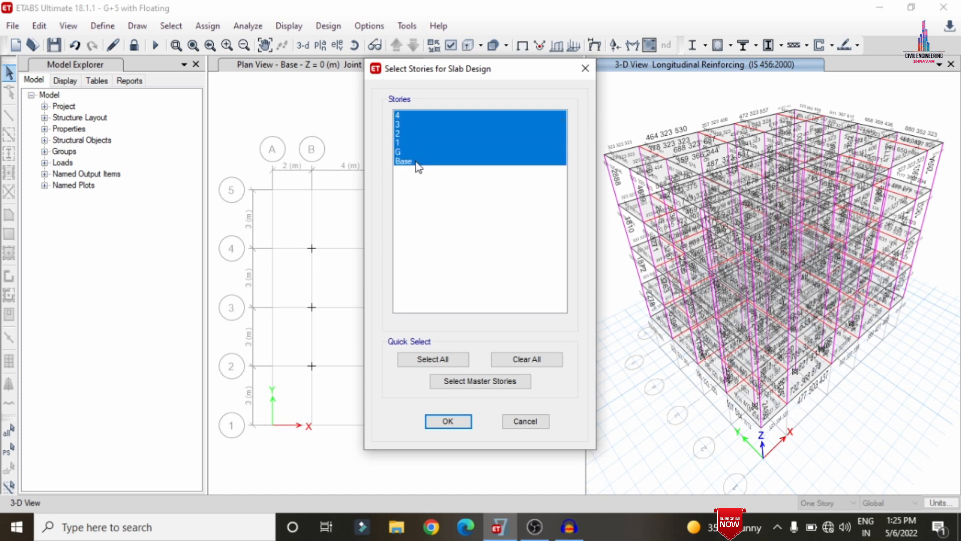
{"action": "left_click", "coordinate": [448, 421]}
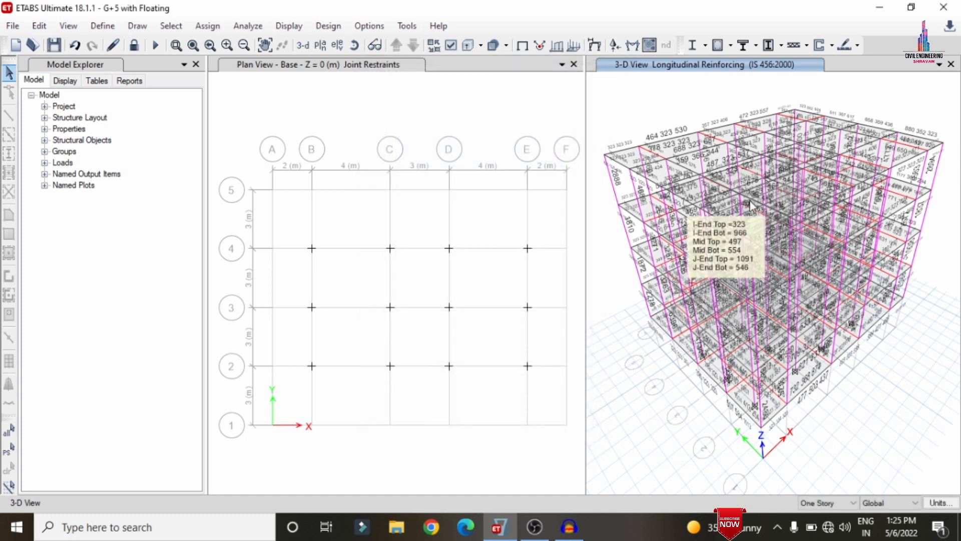
{"action": "left_click", "coordinate": [858, 45]}
{"action": "left_click", "coordinate": [815, 163]}
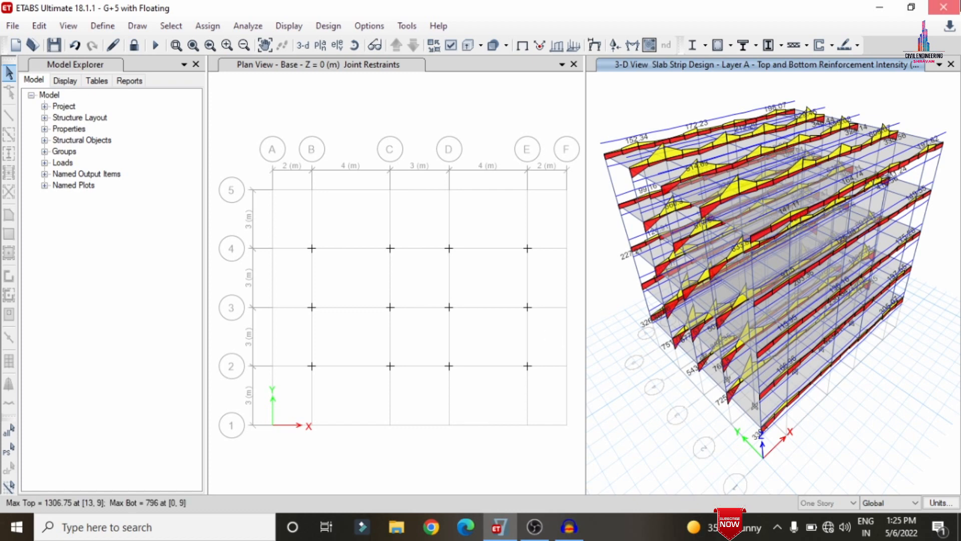
Close ETABS, launch CSiDetail from the desktop and maximize its window
{"action": "left_click", "coordinate": [944, 7]}
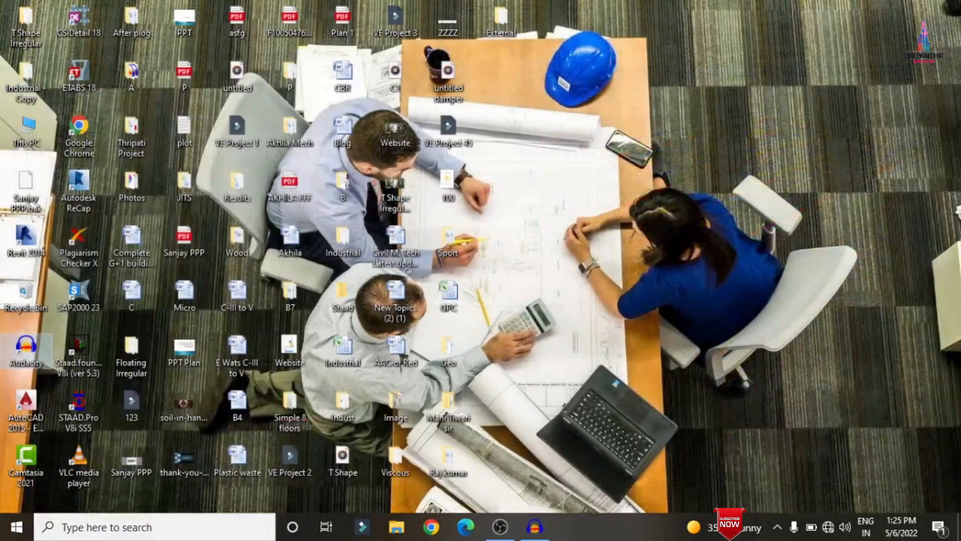
{"action": "left_click", "coordinate": [73, 22]}
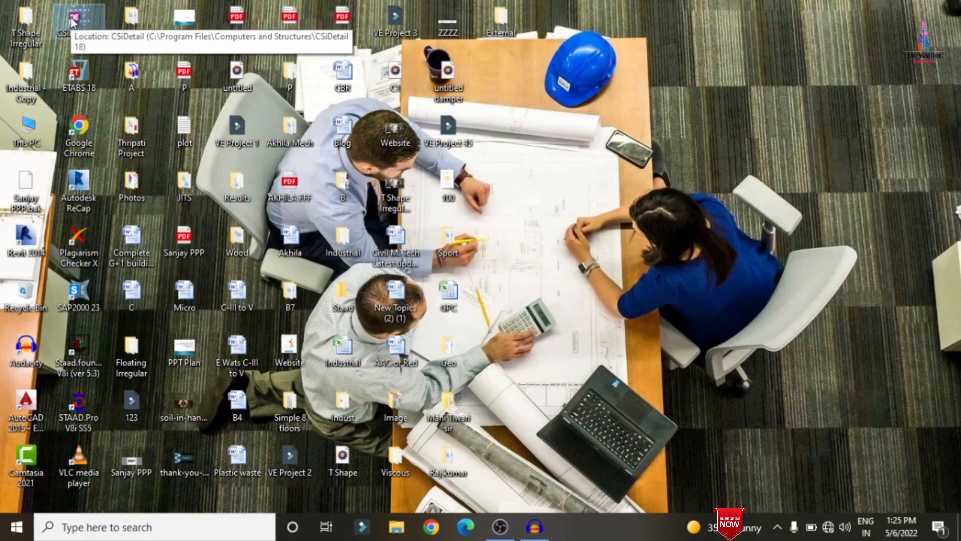
{"action": "double_click", "coordinate": [73, 22]}
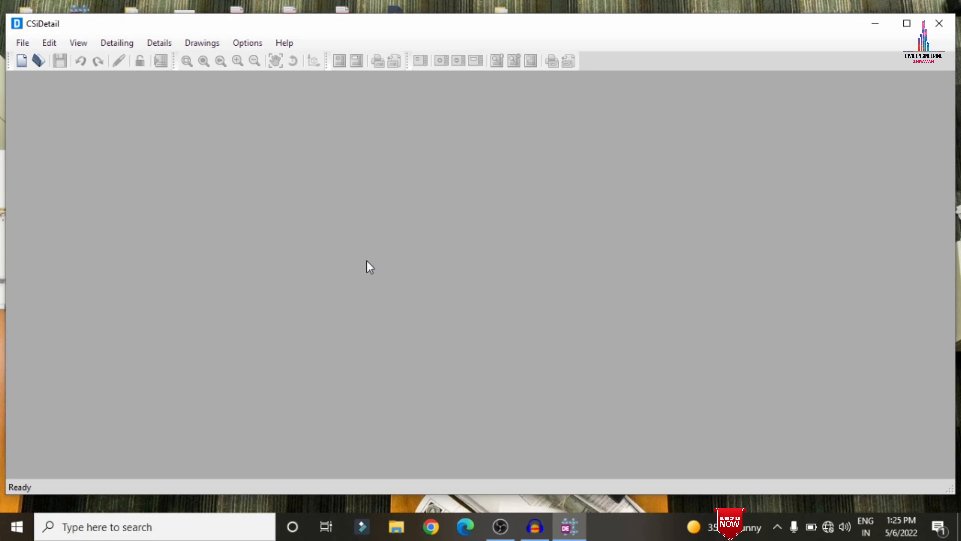
{"action": "left_click", "coordinate": [907, 23]}
Start a new detailing project from the ETABS model "G+5 with Floating" in the desktop's External folder, returning to CSiDetail during the import
{"action": "left_click", "coordinate": [10, 28]}
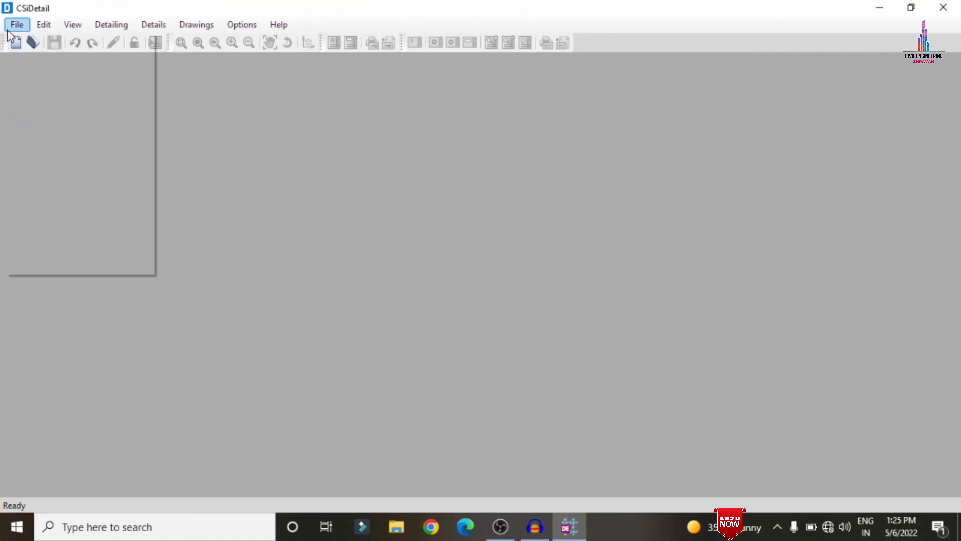
{"action": "left_click", "coordinate": [22, 41]}
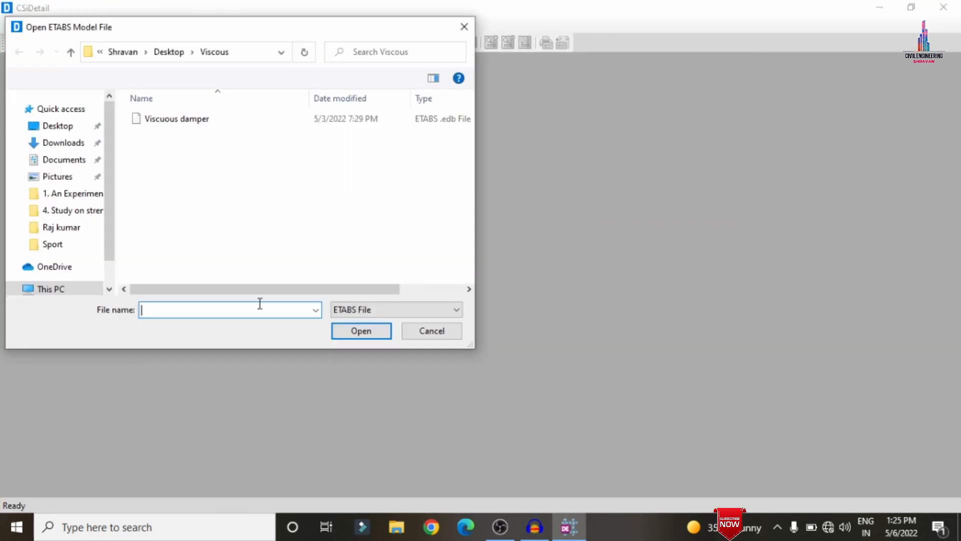
{"action": "left_click", "coordinate": [172, 52]}
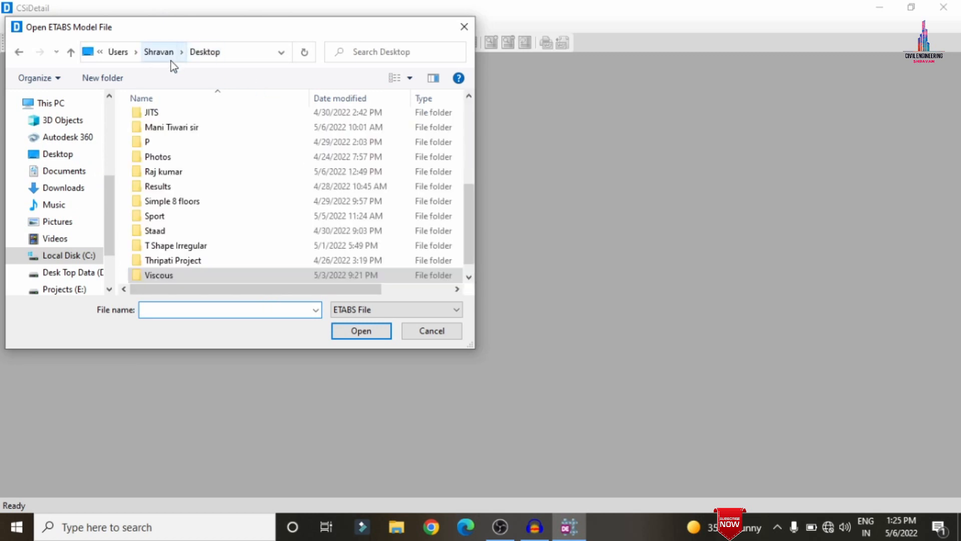
{"action": "scroll", "coordinate": [165, 180], "scroll_direction": "down", "scroll_amount": 1}
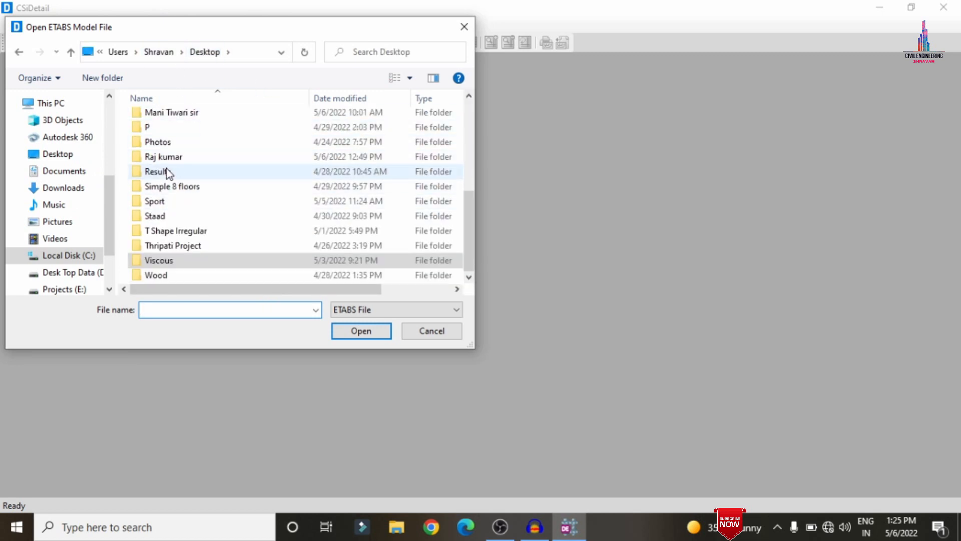
{"action": "scroll", "coordinate": [180, 211], "scroll_direction": "up", "scroll_amount": 3}
{"action": "double_click", "coordinate": [184, 114]}
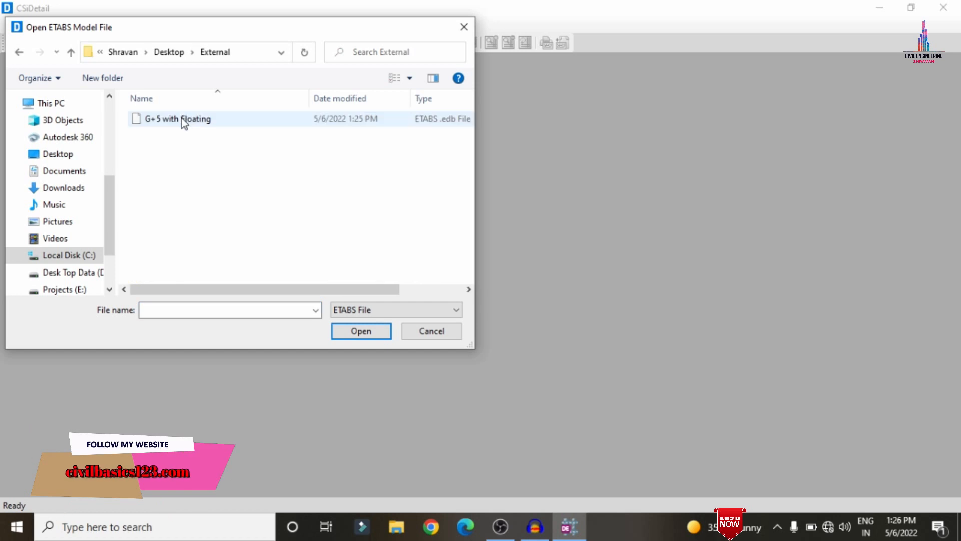
{"action": "double_click", "coordinate": [181, 119]}
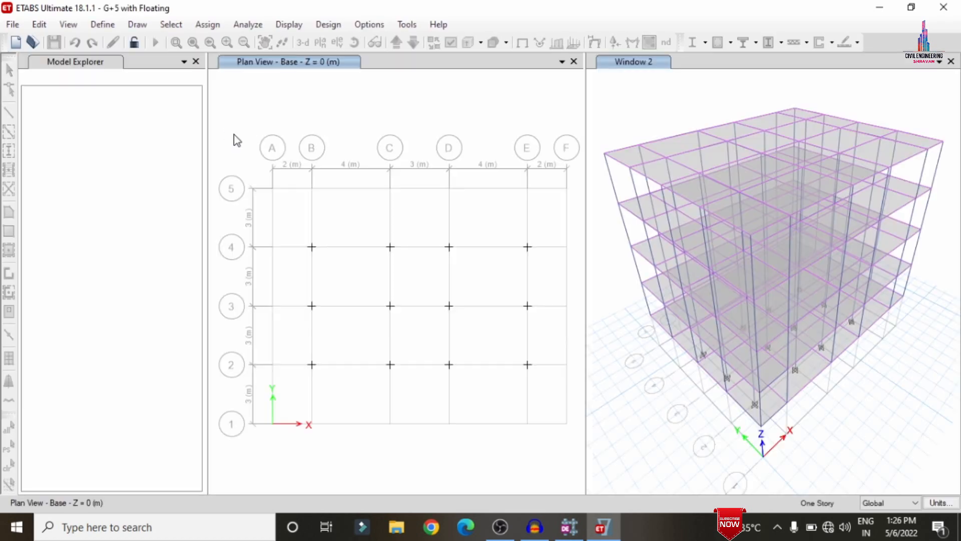
{"action": "mouse_move", "coordinate": [576, 531]}
{"action": "left_click", "coordinate": [624, 457]}
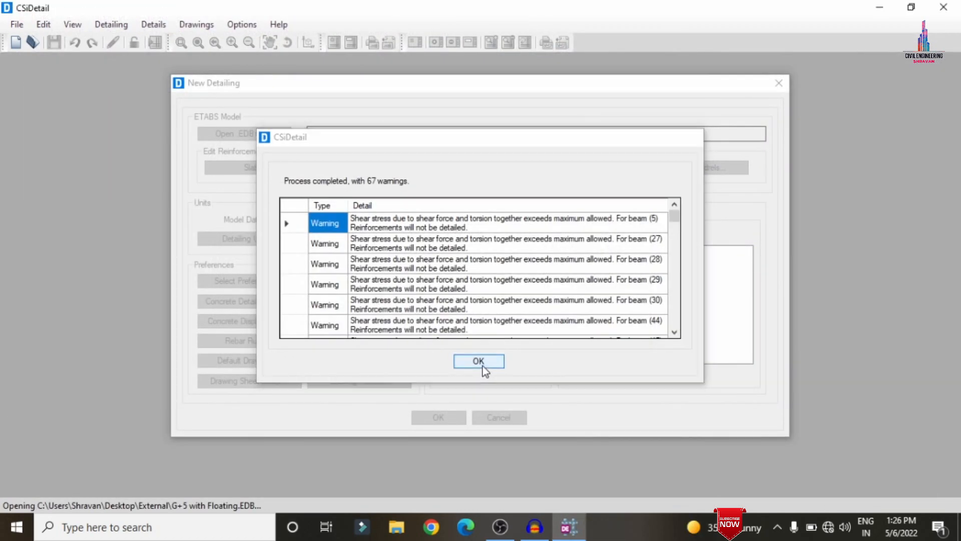
Dismiss the import warnings and set the detailing units to kilonewton force, SI (25) rebar set and rebar weight in tons
{"action": "left_click", "coordinate": [480, 363]}
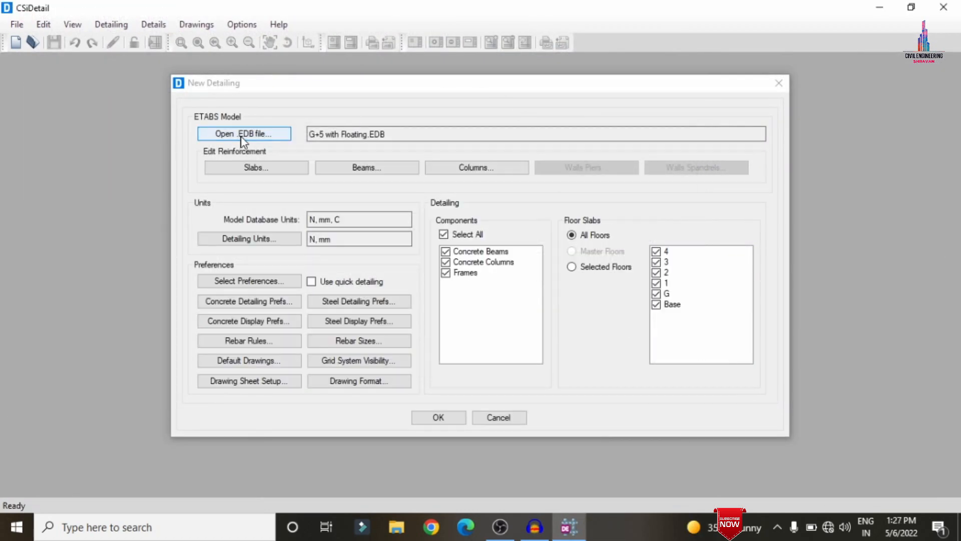
{"action": "left_click", "coordinate": [234, 243]}
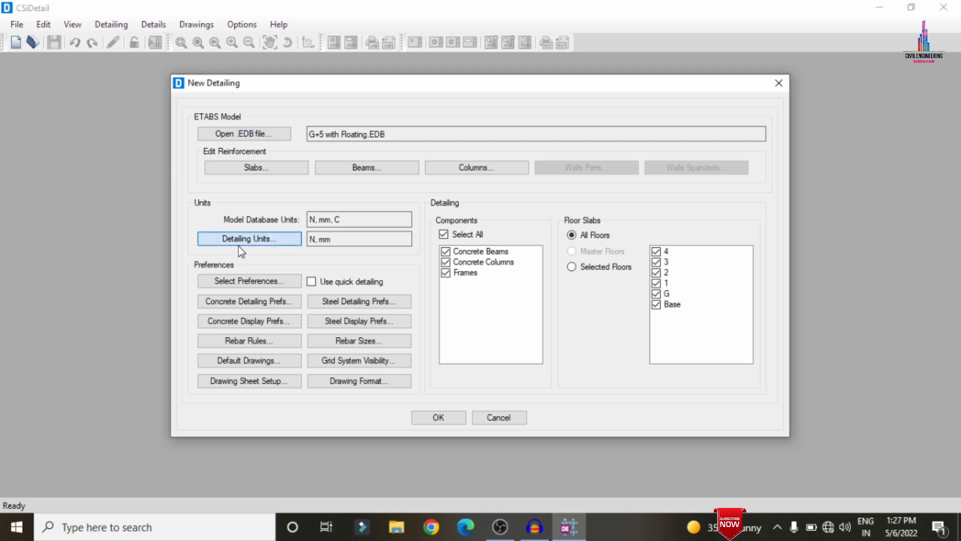
{"action": "left_click", "coordinate": [403, 287]}
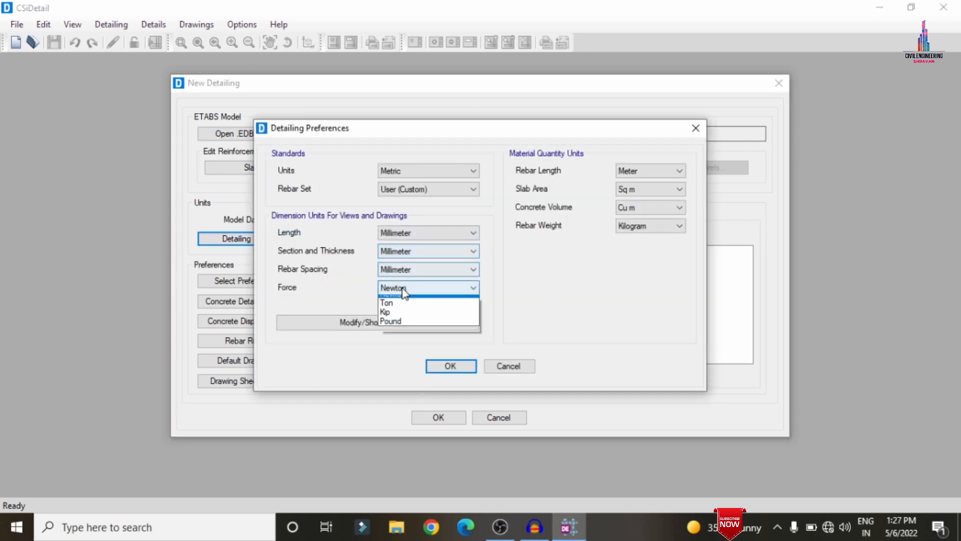
{"action": "left_click", "coordinate": [395, 320]}
{"action": "left_click", "coordinate": [397, 189]}
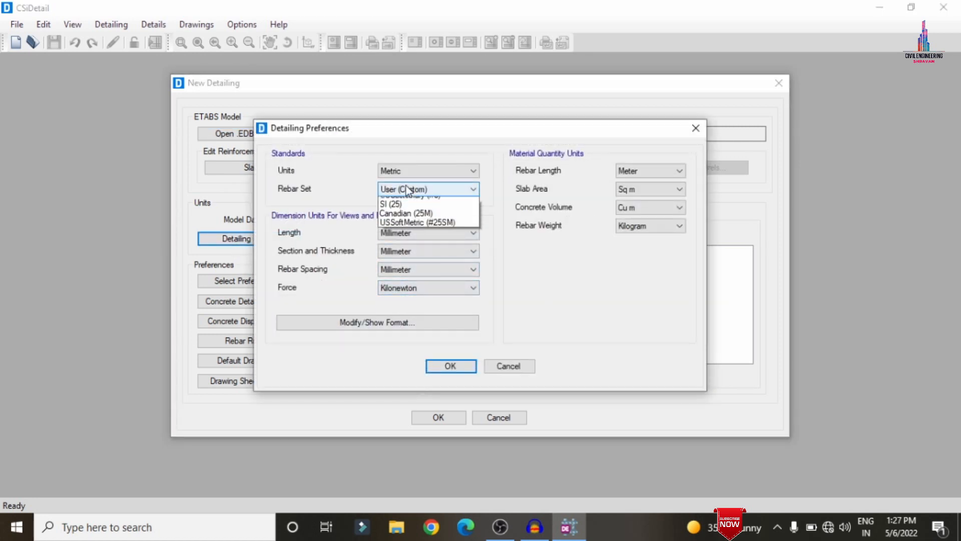
{"action": "left_click", "coordinate": [393, 220]}
{"action": "left_click", "coordinate": [648, 227]}
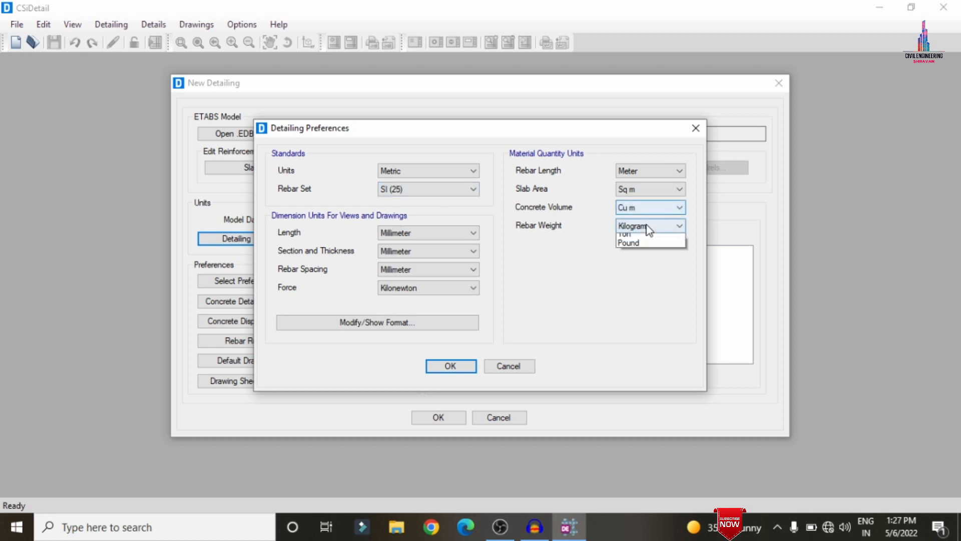
{"action": "left_click", "coordinate": [648, 226]}
{"action": "left_click", "coordinate": [648, 226]}
{"action": "left_click", "coordinate": [633, 258]}
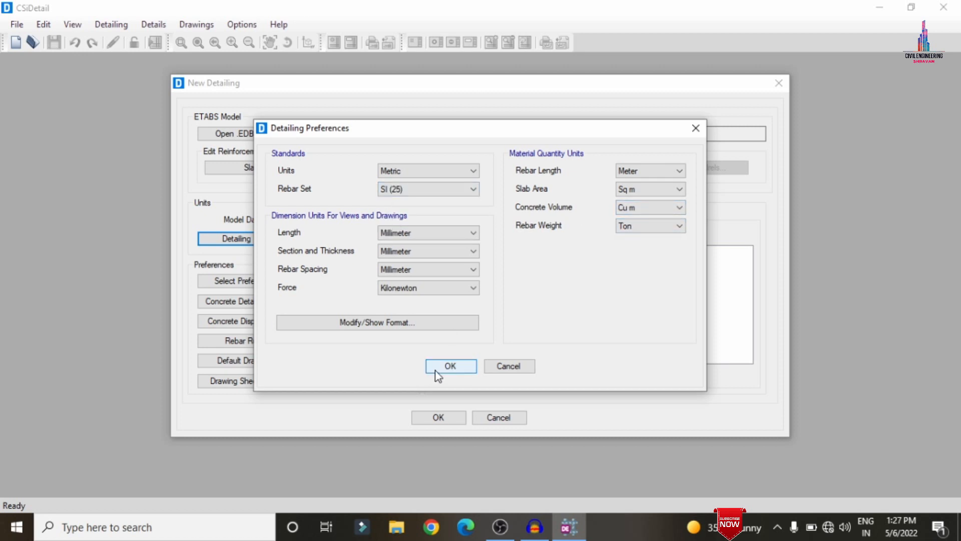
{"action": "left_click", "coordinate": [440, 371]}
Apply the standard detailing preferences for IS 456:2000
{"action": "left_click", "coordinate": [247, 283]}
{"action": "left_click", "coordinate": [440, 263]}
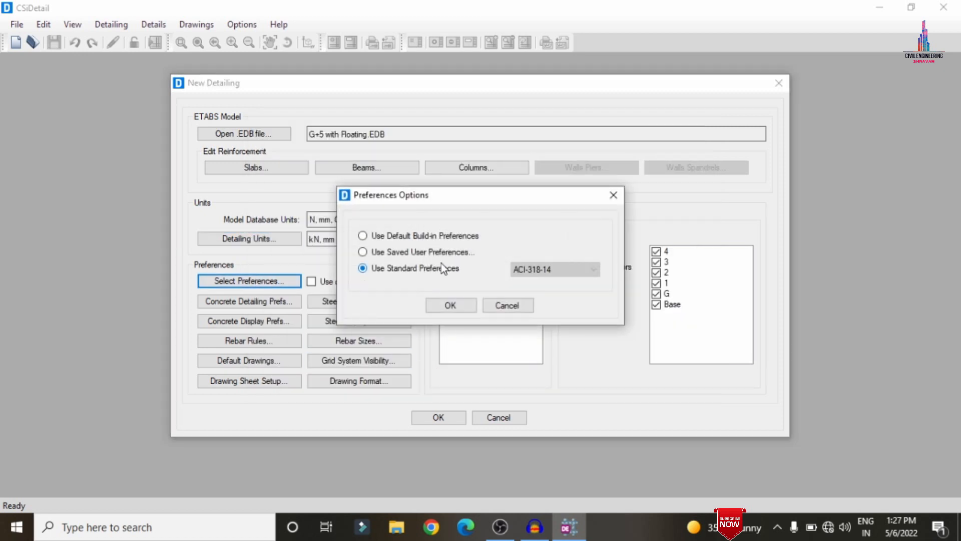
{"action": "left_click", "coordinate": [523, 269]}
{"action": "left_click", "coordinate": [532, 291]}
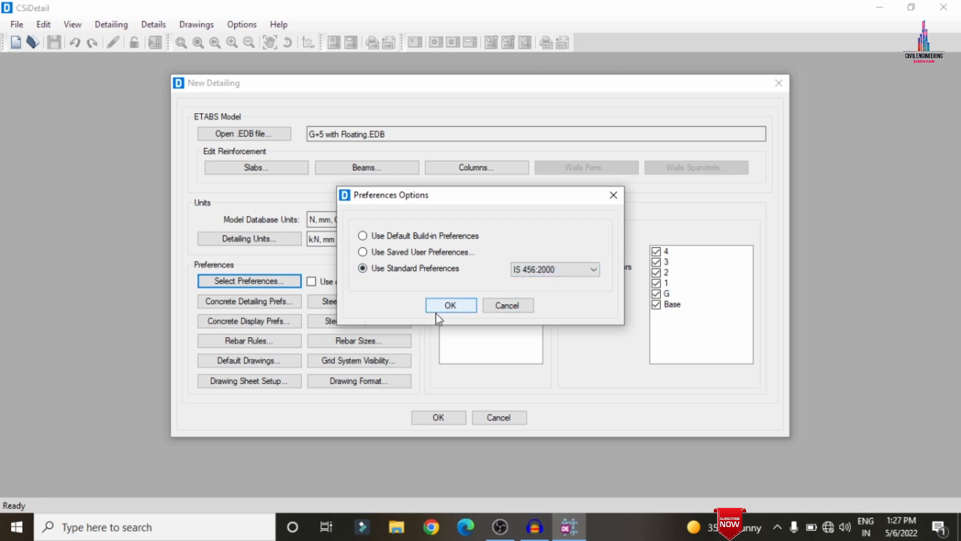
{"action": "left_click", "coordinate": [451, 305]}
Set the concrete label prefixes to B for beams and W for walls, and accept the concrete display preferences
{"action": "left_click", "coordinate": [220, 306]}
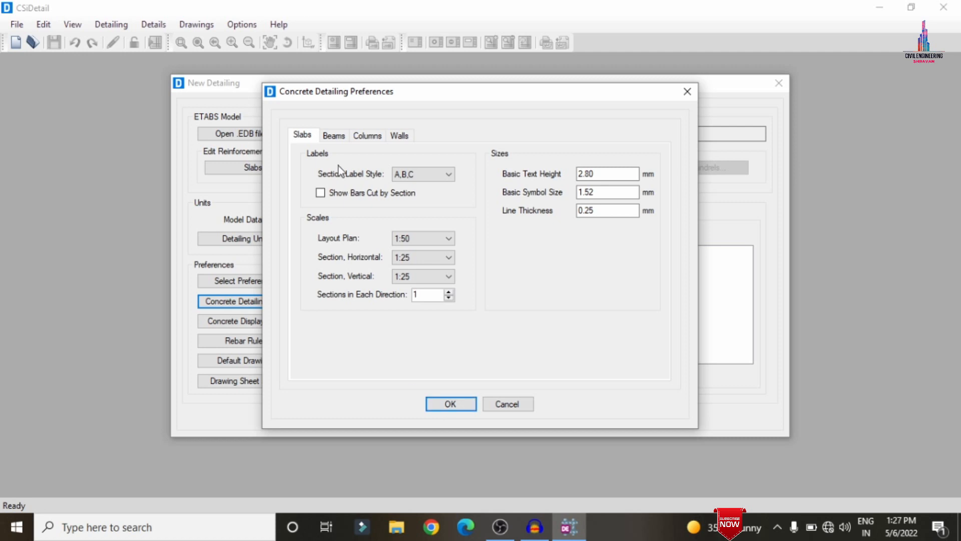
{"action": "left_click", "coordinate": [334, 135]}
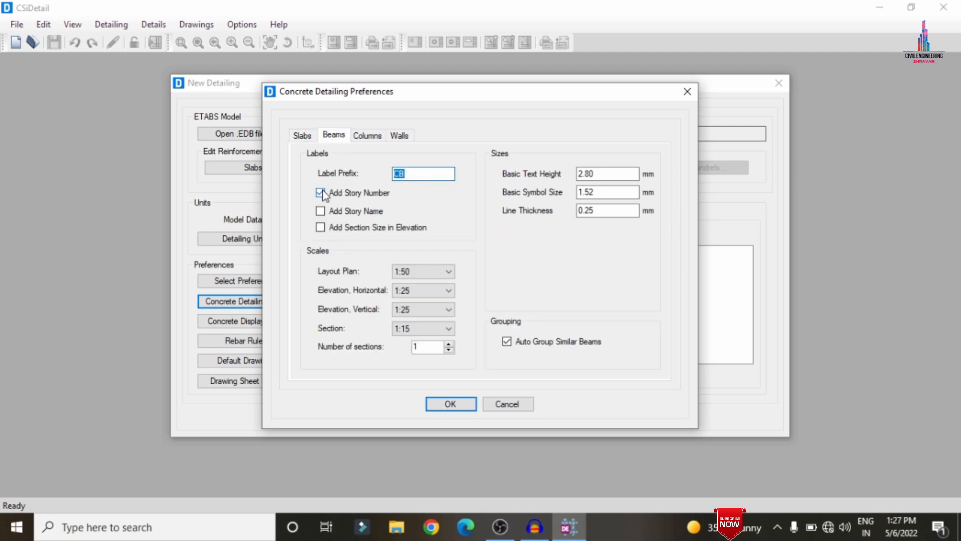
{"action": "type", "text": "B"}
{"action": "left_click", "coordinate": [364, 134]}
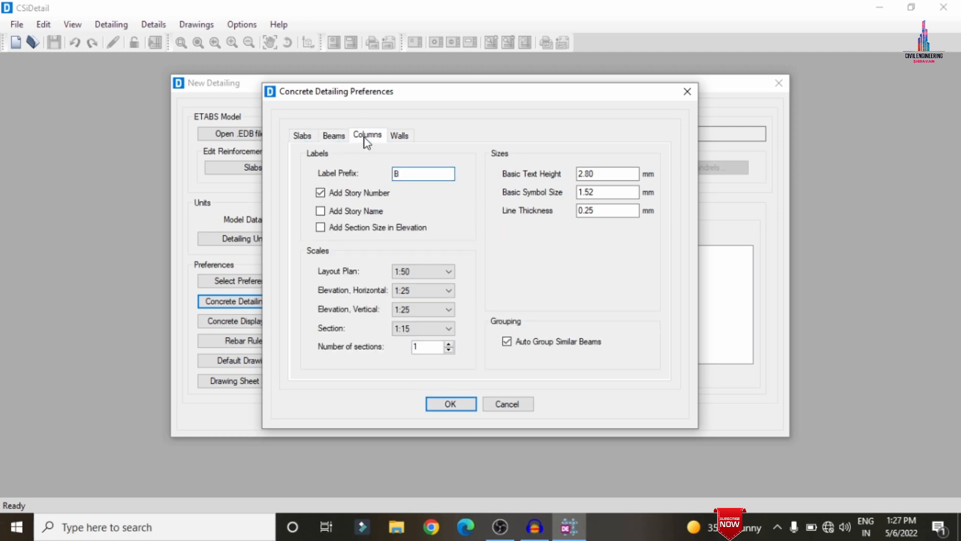
{"action": "left_click_drag", "start_coordinate": [413, 175], "coordinate": [206, 222]}
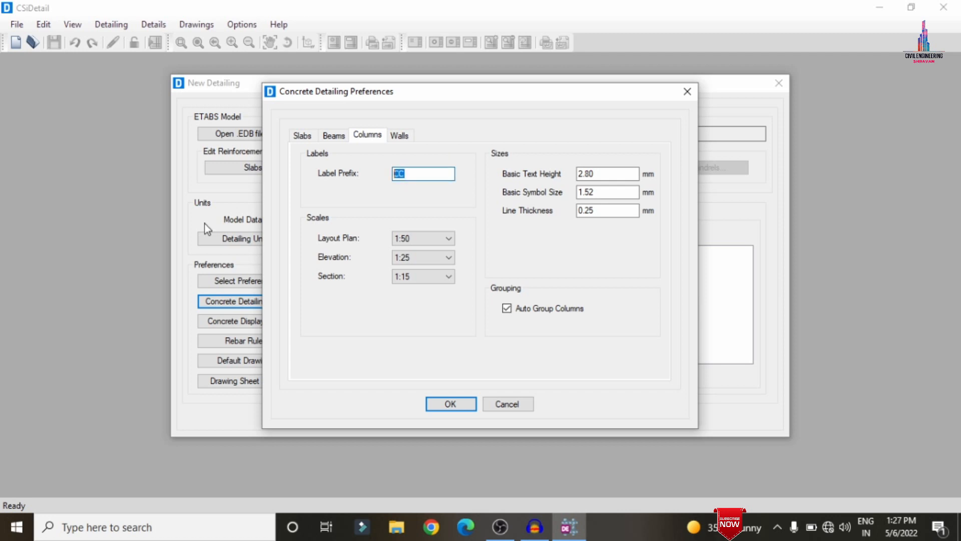
{"action": "left_click", "coordinate": [401, 135]}
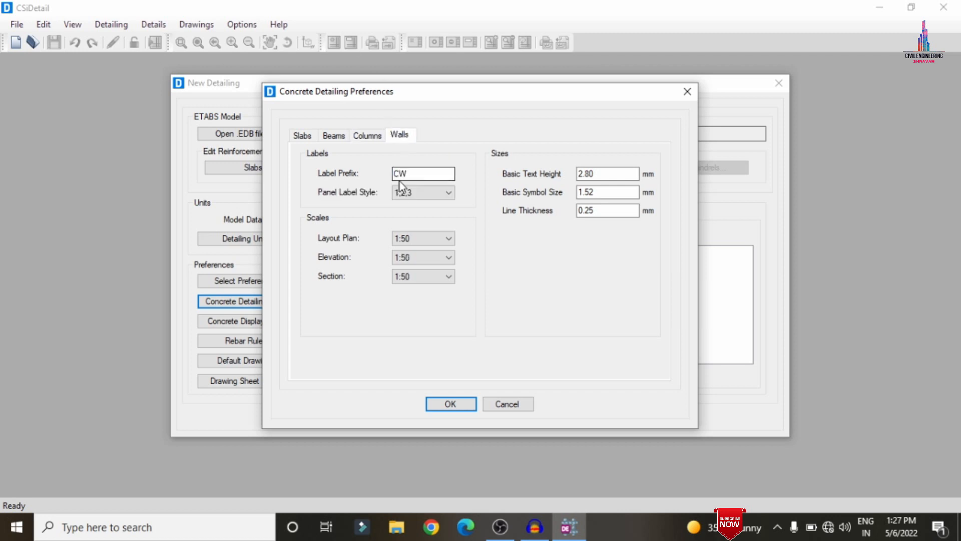
{"action": "left_click_drag", "start_coordinate": [401, 174], "coordinate": [206, 160]}
{"action": "type", "text": "W"}
{"action": "left_click", "coordinate": [473, 405]}
{"action": "left_click", "coordinate": [214, 323]}
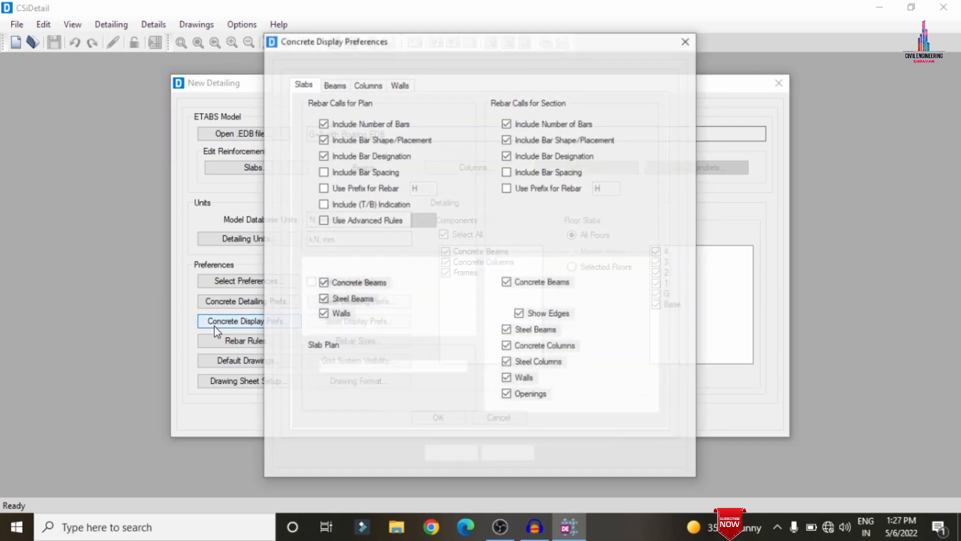
{"action": "left_click", "coordinate": [448, 456]}
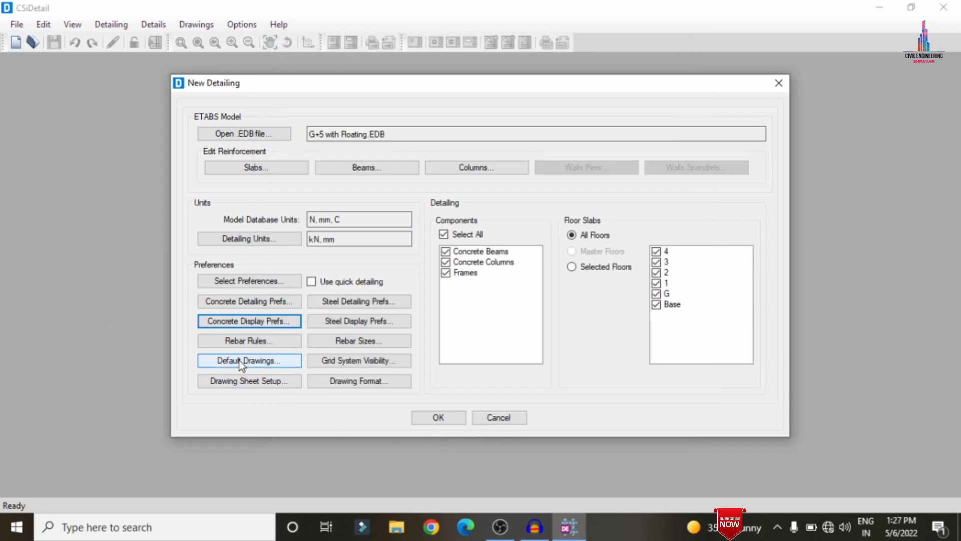
Set the minimum spacing of slab bars to 120 mm in the rebar selection rules
{"action": "left_click", "coordinate": [244, 346]}
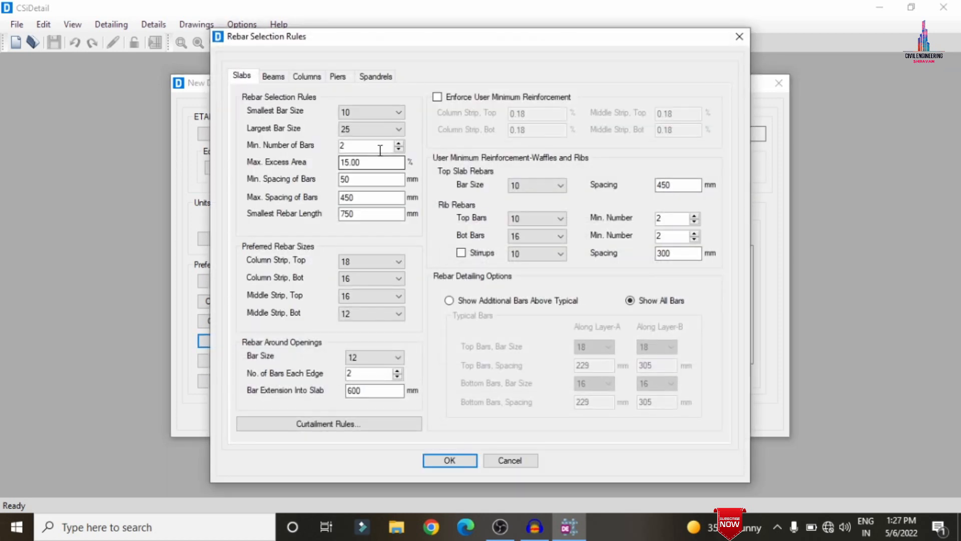
{"action": "double_click", "coordinate": [362, 179]}
{"action": "key", "text": "BackSpace"}
{"action": "key", "text": "ctrl+z"}
{"action": "type", "text": "120"}
{"action": "key", "text": "Tab"}
Set the minimum beam stirrup spacing to 120 mm for zones A, B and C
{"action": "left_click", "coordinate": [261, 77]}
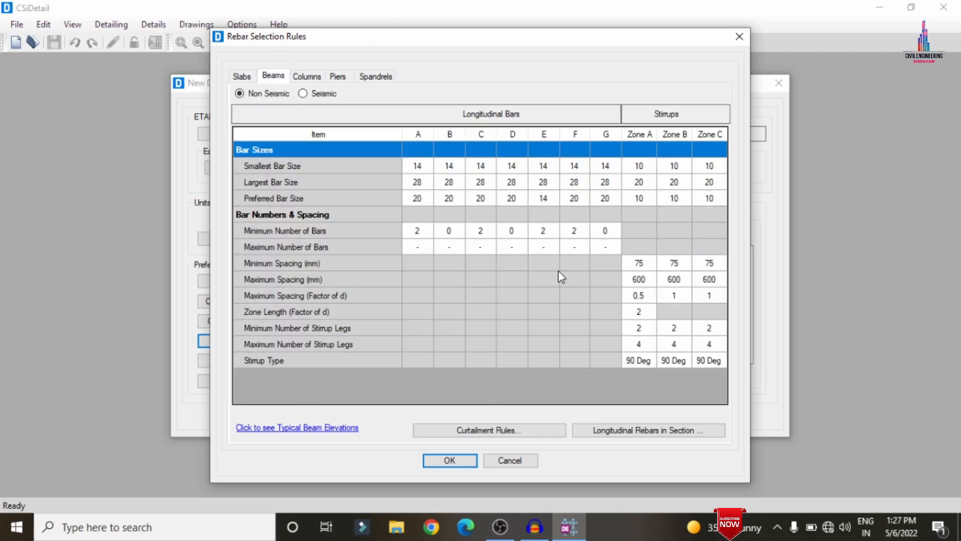
{"action": "left_click", "coordinate": [634, 265]}
{"action": "left_click", "coordinate": [633, 265]}
{"action": "type", "text": "12"}
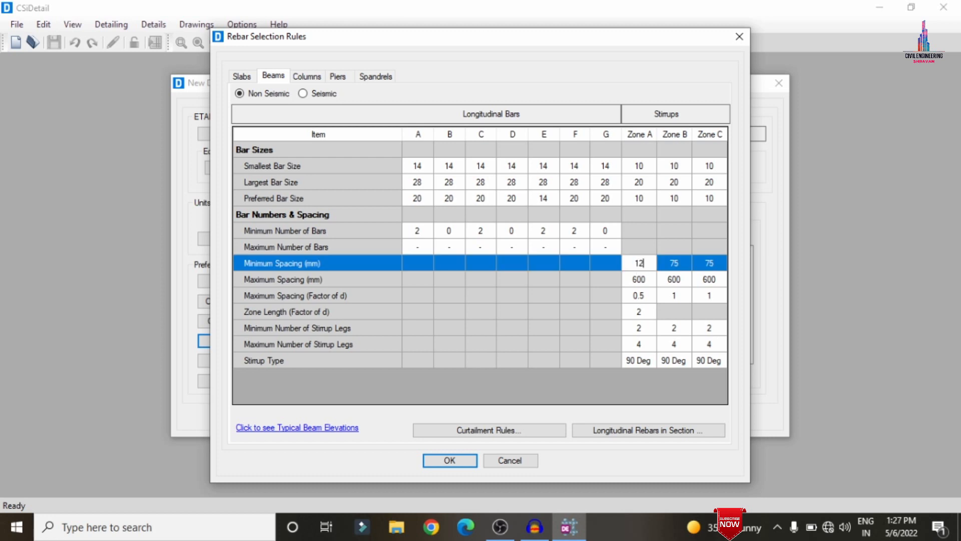
{"action": "type", "text": "0"}
{"action": "key", "text": "Tab"}
{"action": "type", "text": "120"}
{"action": "key", "text": "Tab"}
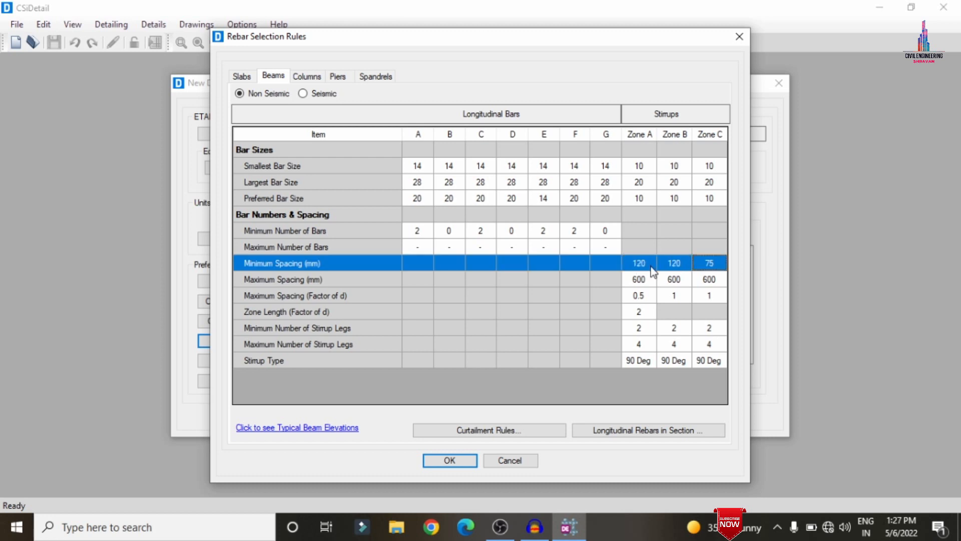
{"action": "type", "text": "120"}
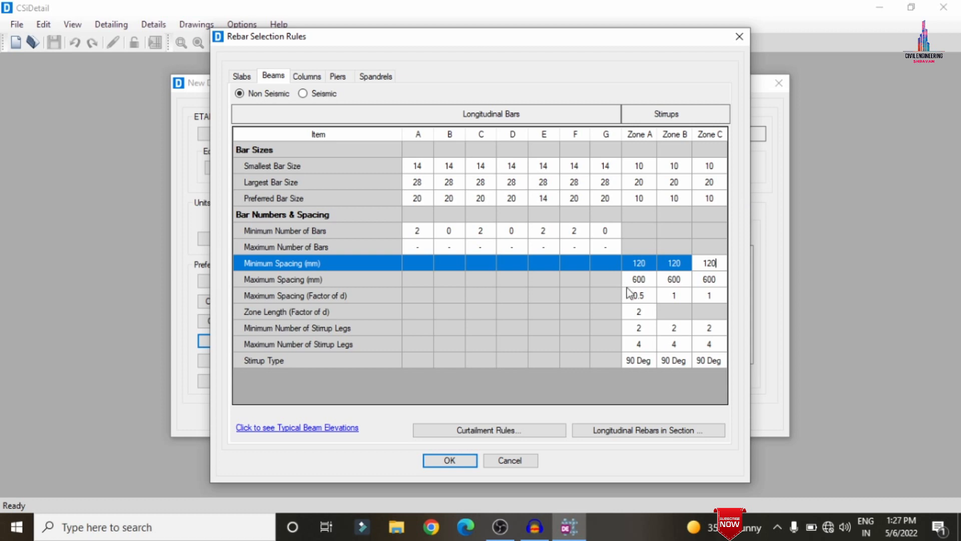
Set the maximum beam stirrup spacing to 450 mm for zones A, B and C
{"action": "left_click", "coordinate": [647, 277]}
{"action": "left_click", "coordinate": [648, 277]}
{"action": "type", "text": "450"}
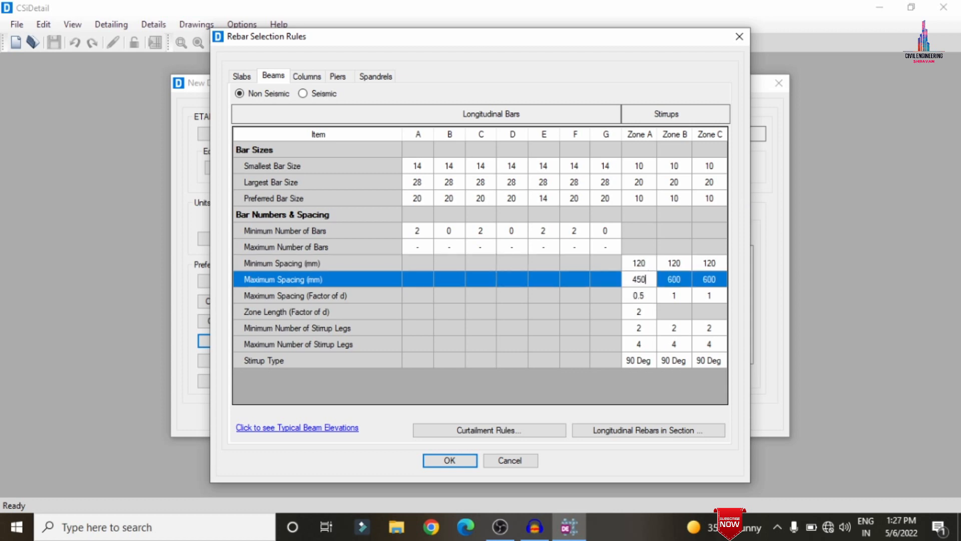
{"action": "key", "text": "Tab"}
{"action": "type", "text": "45"}
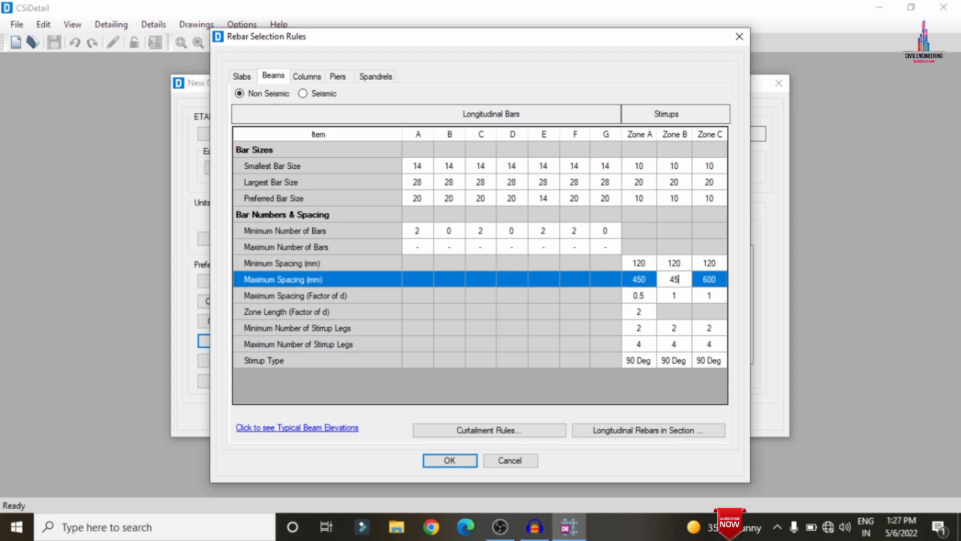
{"action": "type", "text": "0"}
{"action": "key", "text": "Tab"}
{"action": "type", "text": "4"}
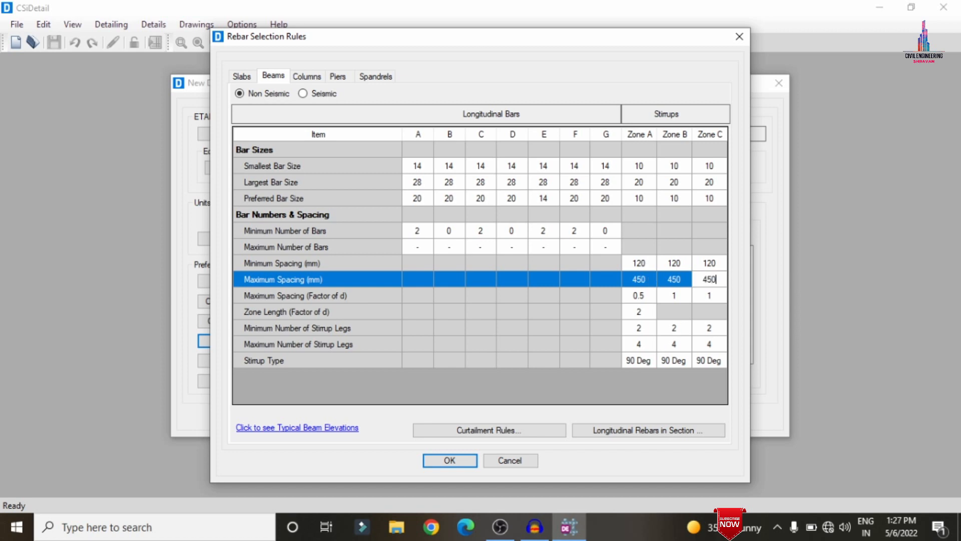
Set the column tie spacing to 120 mm minimum and 450 mm maximum, and accept the rebar selection rules
{"action": "left_click", "coordinate": [307, 77]}
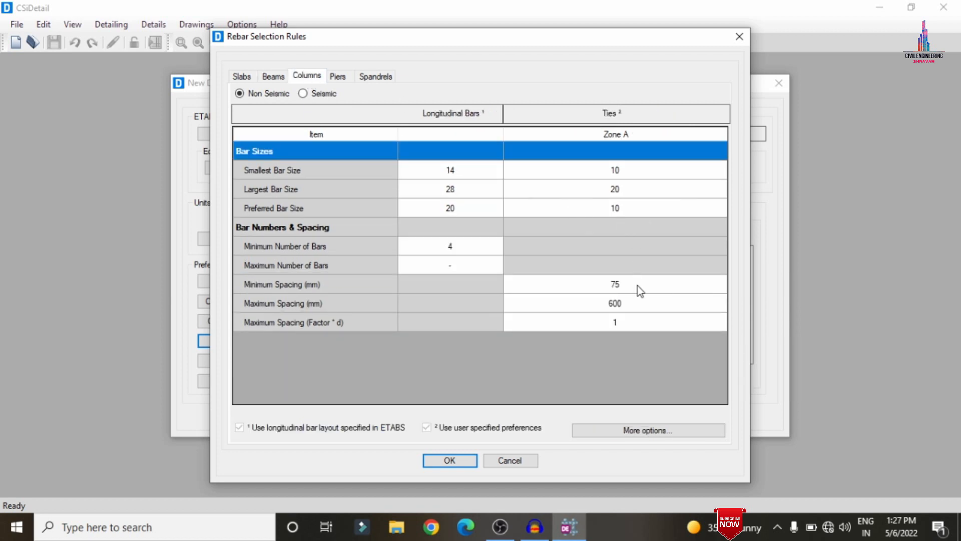
{"action": "left_click", "coordinate": [666, 271]}
{"action": "left_click", "coordinate": [665, 284]}
{"action": "left_click", "coordinate": [662, 282]}
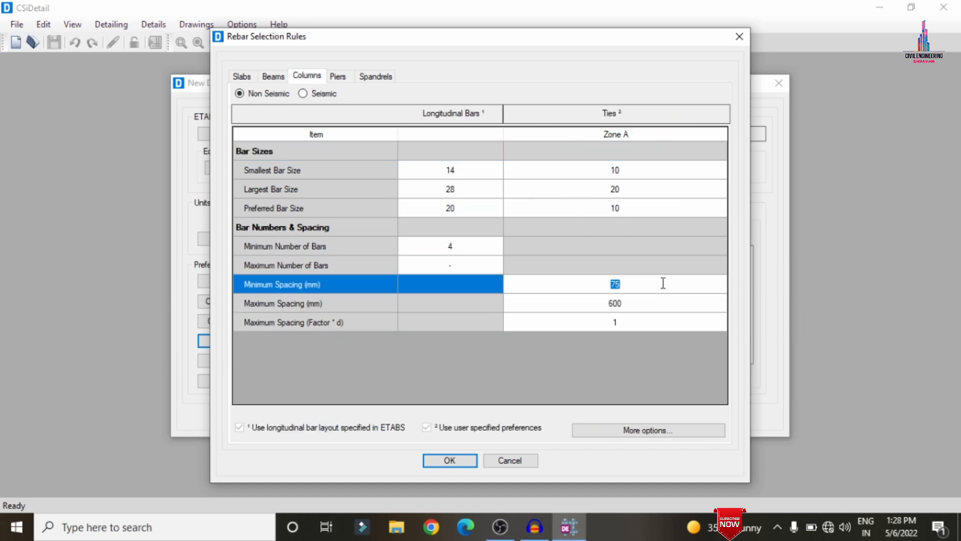
{"action": "type", "text": "120"}
{"action": "left_click", "coordinate": [659, 297]}
{"action": "left_click", "coordinate": [659, 298]}
{"action": "type", "text": "450"}
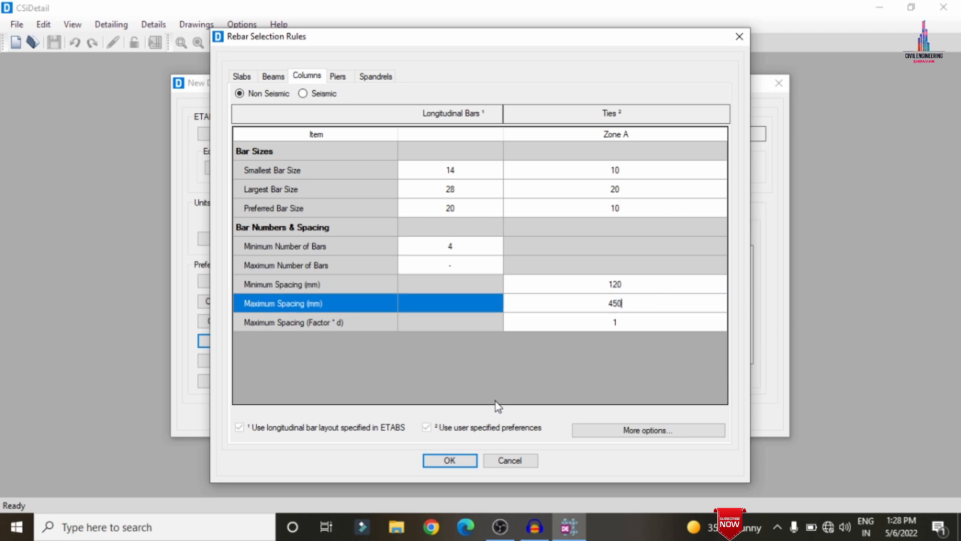
{"action": "left_click", "coordinate": [439, 459]}
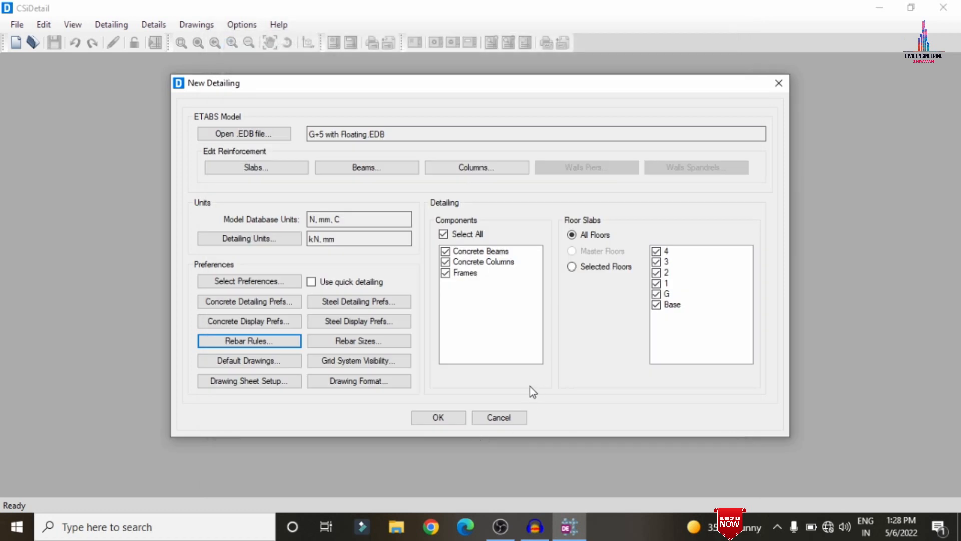
Generate the detailing for all components and floors, and view the story 4 slab's general, top, bottom and all-bars rebar plans
{"action": "left_click", "coordinate": [449, 416]}
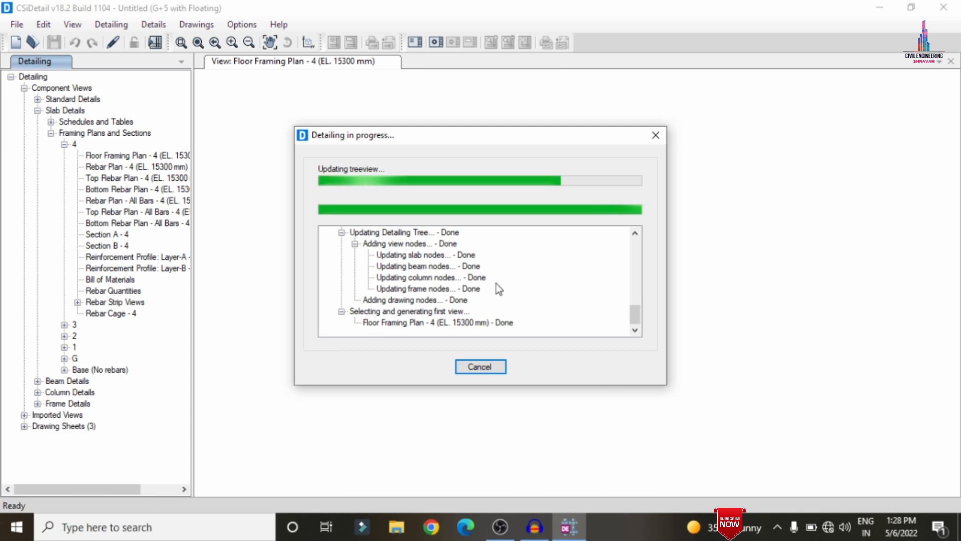
{"action": "left_click", "coordinate": [120, 166]}
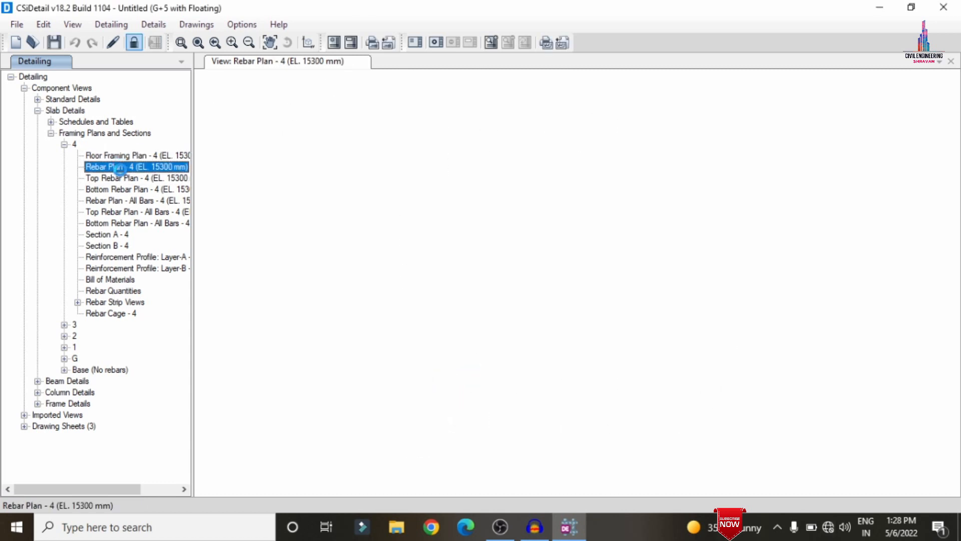
{"action": "left_click", "coordinate": [124, 181]}
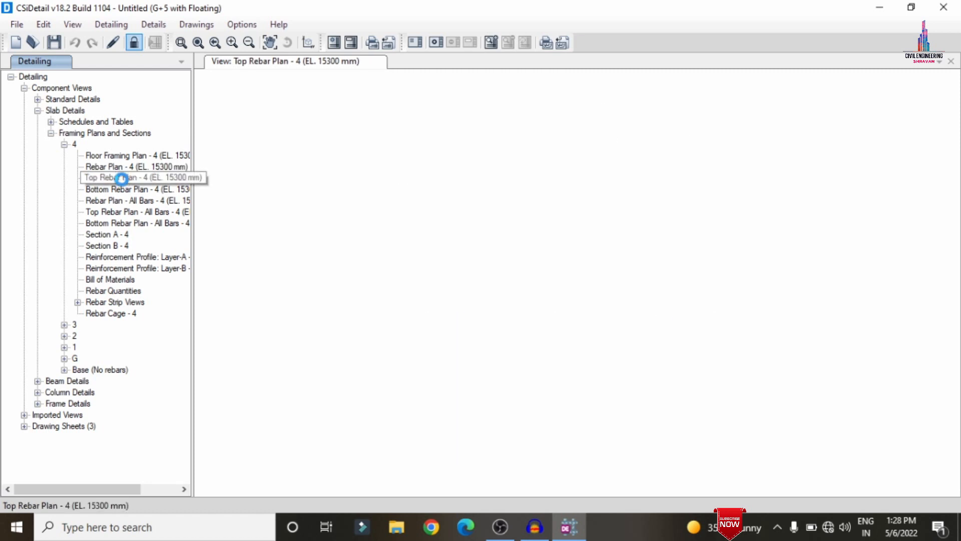
{"action": "left_click", "coordinate": [130, 189]}
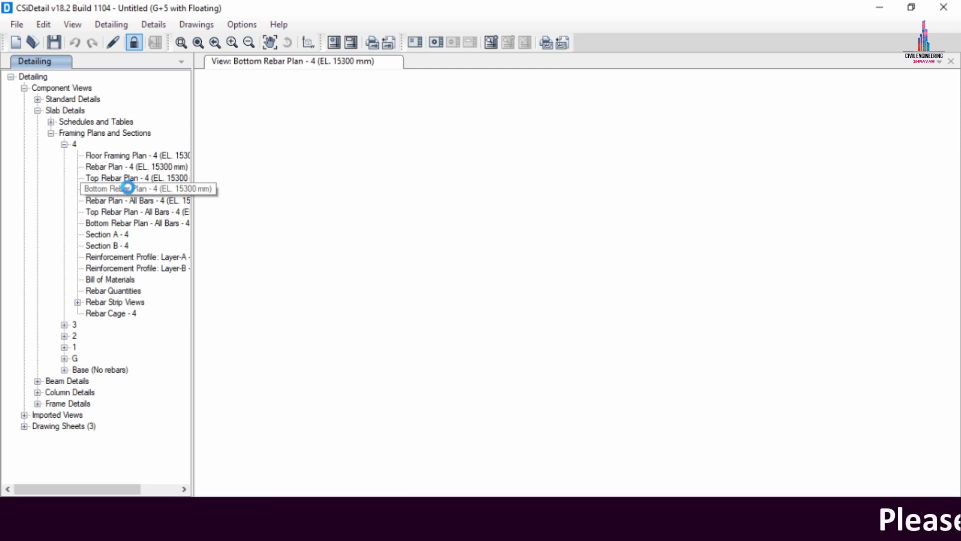
{"action": "left_click", "coordinate": [123, 200]}
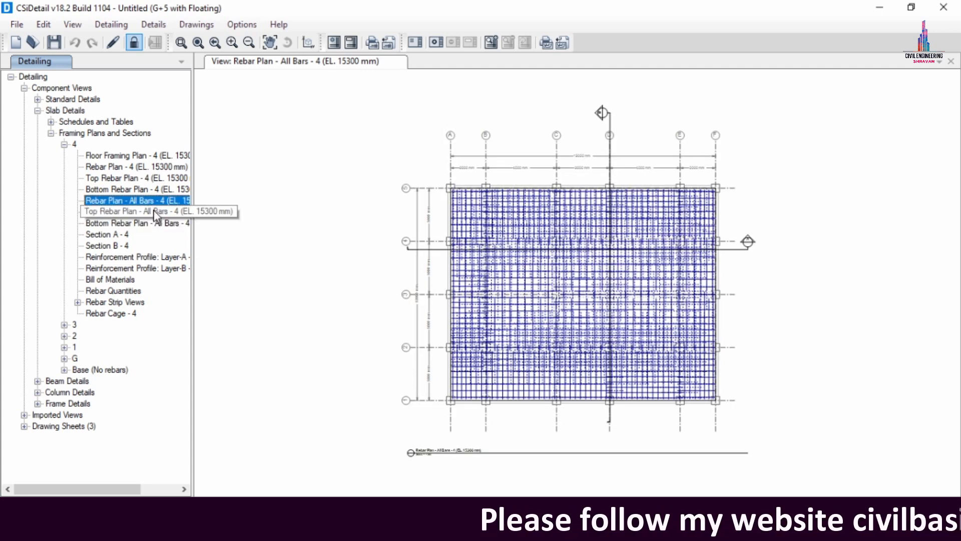
Examine the 3D rebar cage of the story 4 slab
{"action": "left_click", "coordinate": [114, 313]}
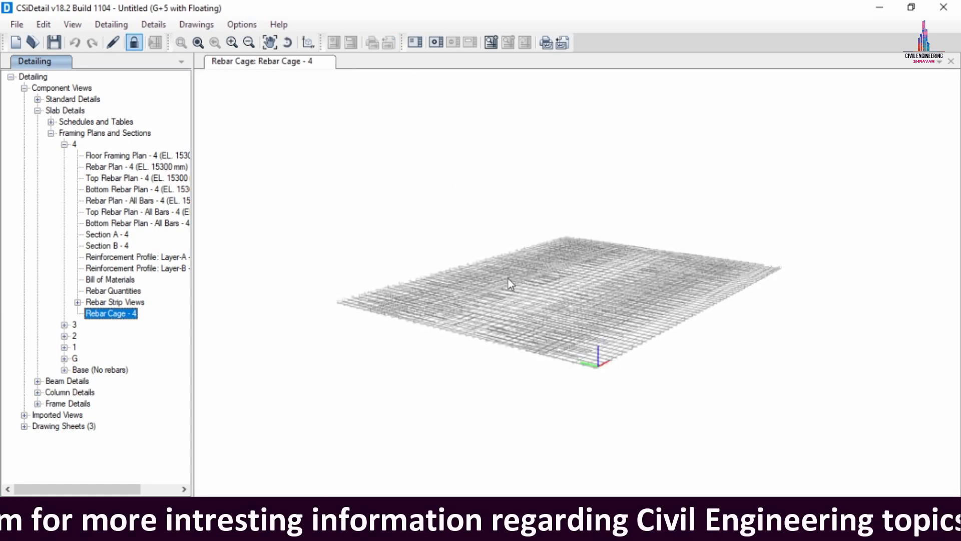
{"action": "left_click_drag", "start_coordinate": [509, 278], "coordinate": [732, 304]}
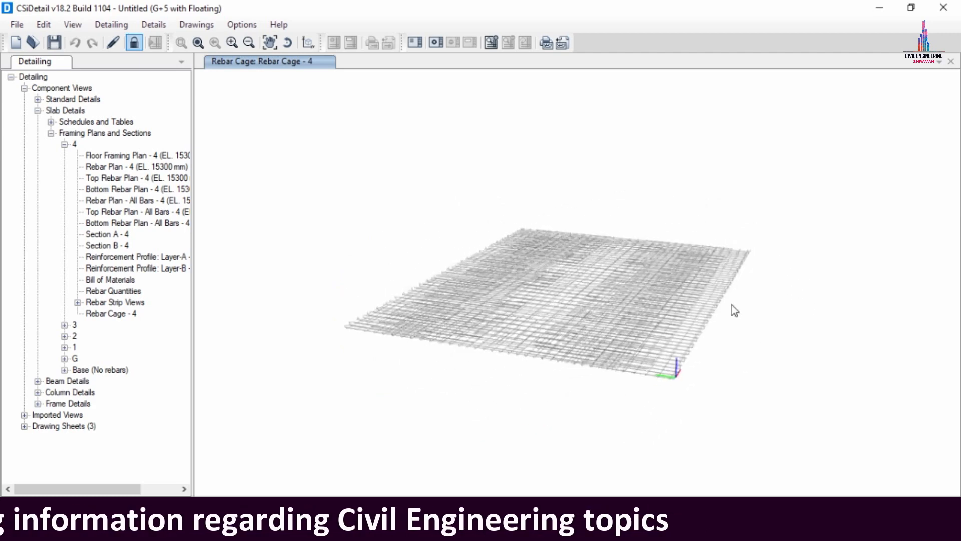
{"action": "scroll", "coordinate": [140, 297], "scroll_direction": "right", "scroll_amount": 1}
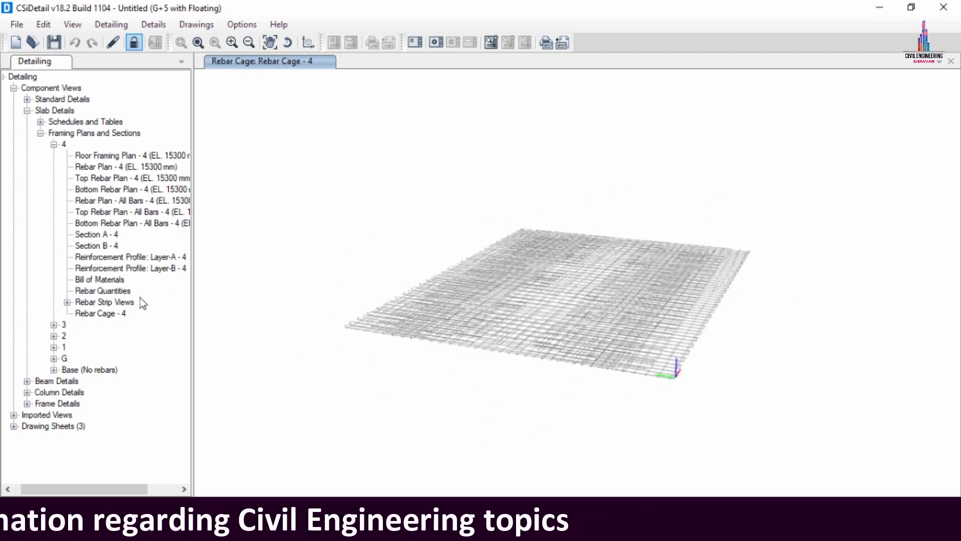
Open cross-section A of story 4 beam 5B1 from the concrete beam elevations and sections
{"action": "left_click", "coordinate": [27, 381]}
{"action": "left_click", "coordinate": [40, 392]}
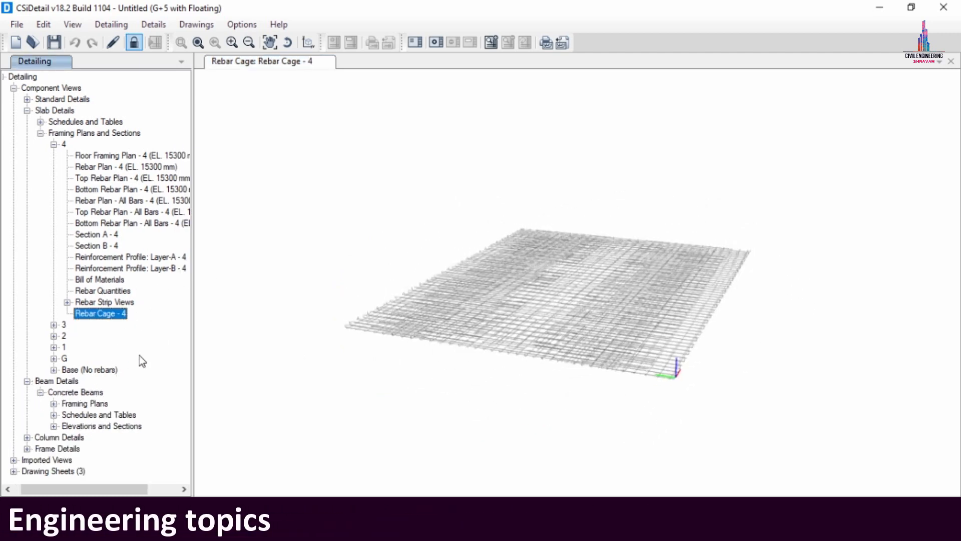
{"action": "scroll", "coordinate": [139, 356], "scroll_direction": "right", "scroll_amount": 4}
{"action": "scroll", "coordinate": [10, 426], "scroll_direction": "left", "scroll_amount": 5}
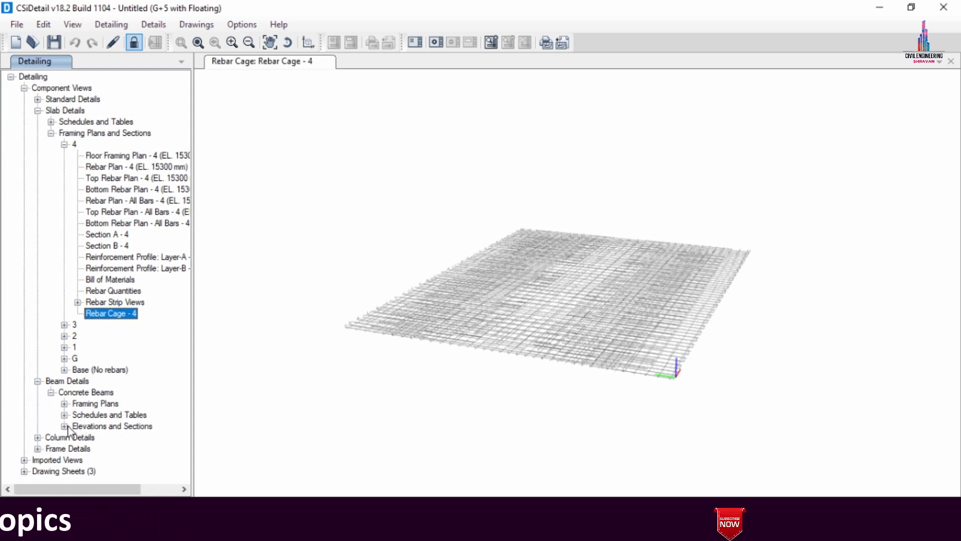
{"action": "left_click", "coordinate": [65, 426]}
{"action": "scroll", "coordinate": [105, 398], "scroll_direction": "down", "scroll_amount": 1}
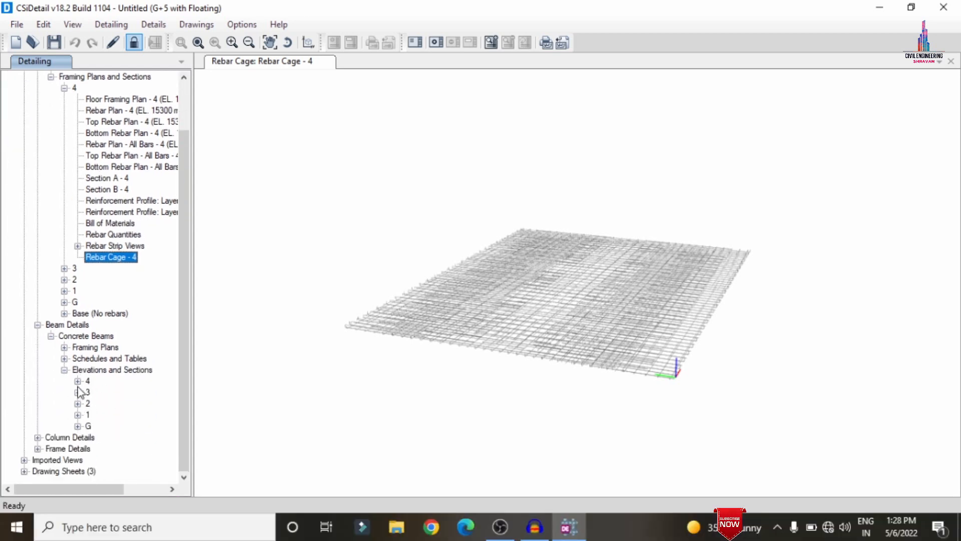
{"action": "left_click", "coordinate": [78, 381]}
{"action": "scroll", "coordinate": [92, 394], "scroll_direction": "down", "scroll_amount": 1}
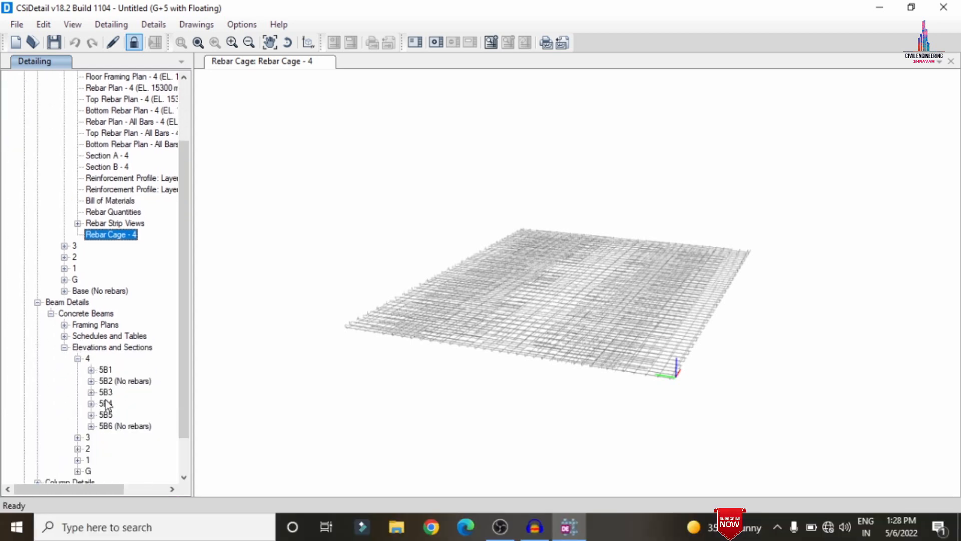
{"action": "left_click", "coordinate": [90, 370]}
{"action": "left_click", "coordinate": [135, 393]}
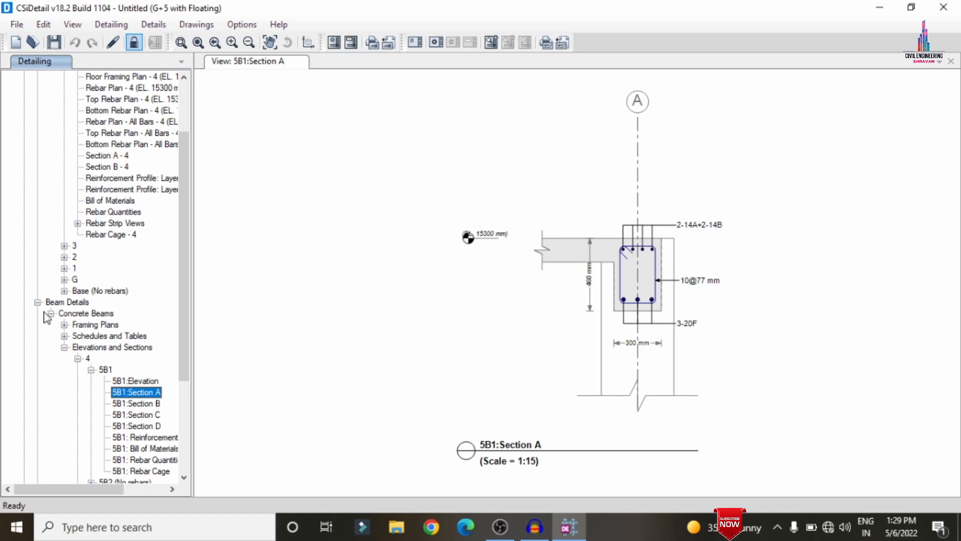
View cross-sections B, C and D of beam 5B1 in turn
{"action": "left_click", "coordinate": [157, 406]}
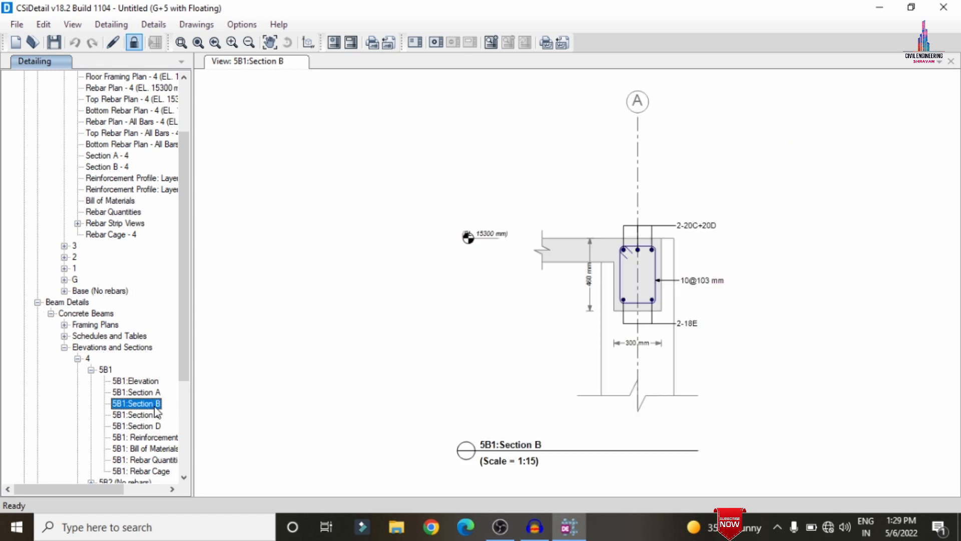
{"action": "left_click", "coordinate": [145, 415]}
{"action": "left_click", "coordinate": [148, 425]}
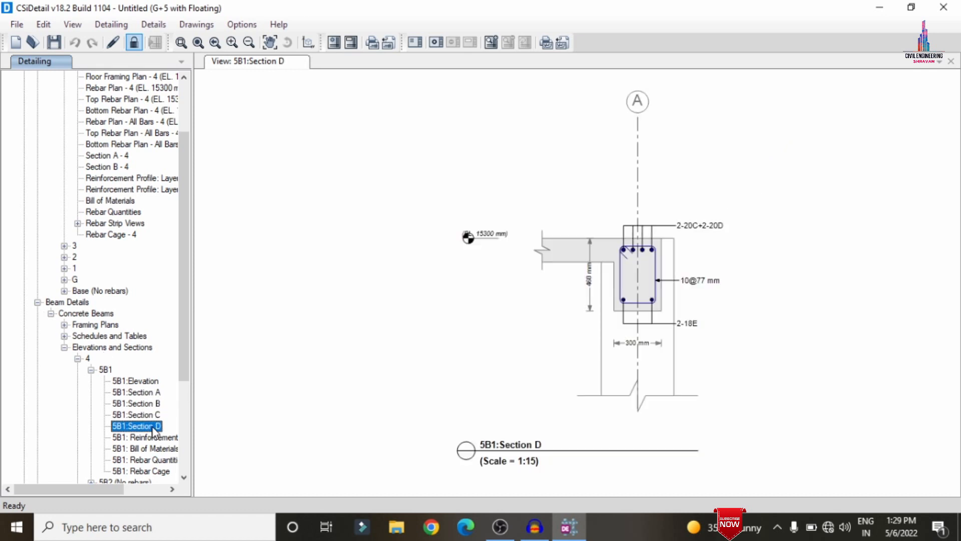
Display the 3D rebar cage of beam 5B1 and examine its stirrups and longitudinal bars from several angles
{"action": "scroll", "coordinate": [128, 393], "scroll_direction": "down", "scroll_amount": 4}
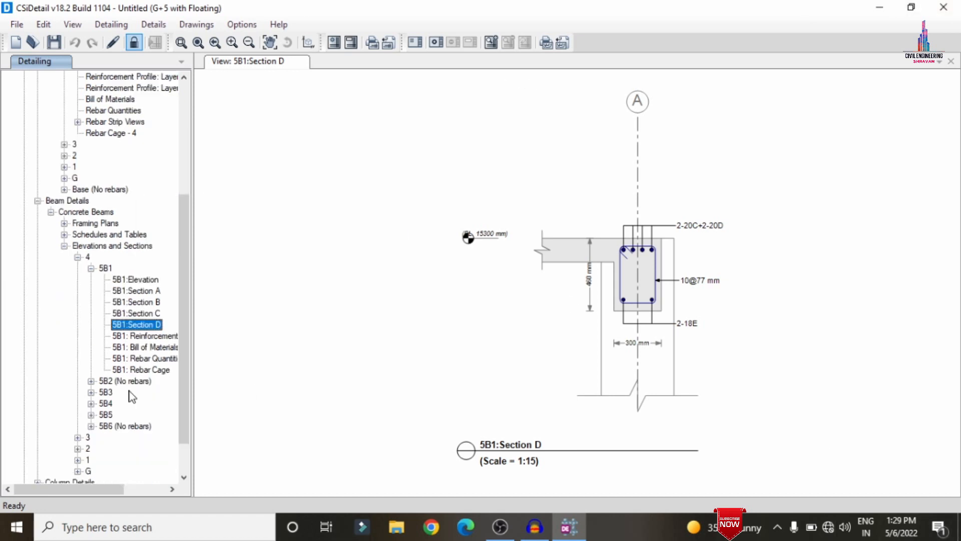
{"action": "left_click", "coordinate": [147, 336]}
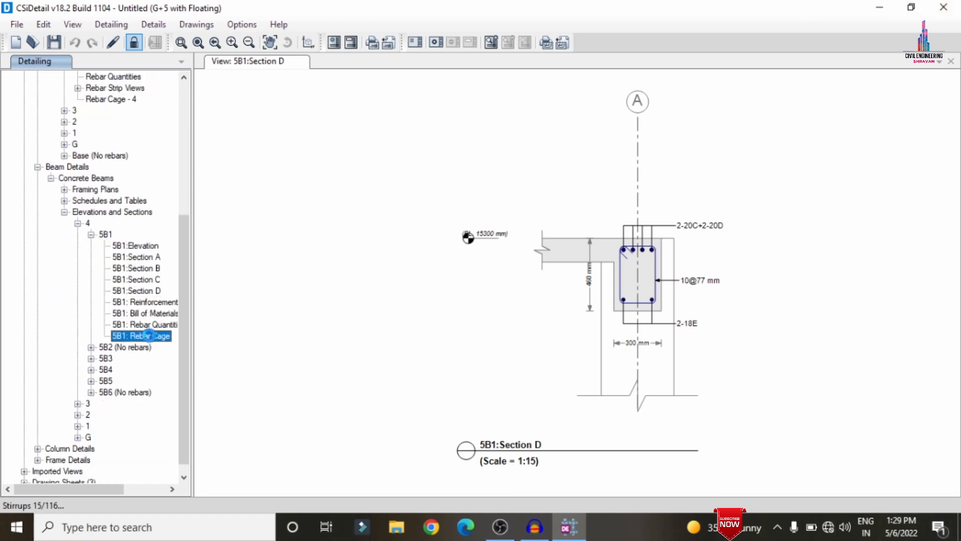
{"action": "scroll", "coordinate": [401, 358], "scroll_direction": "up", "scroll_amount": 6}
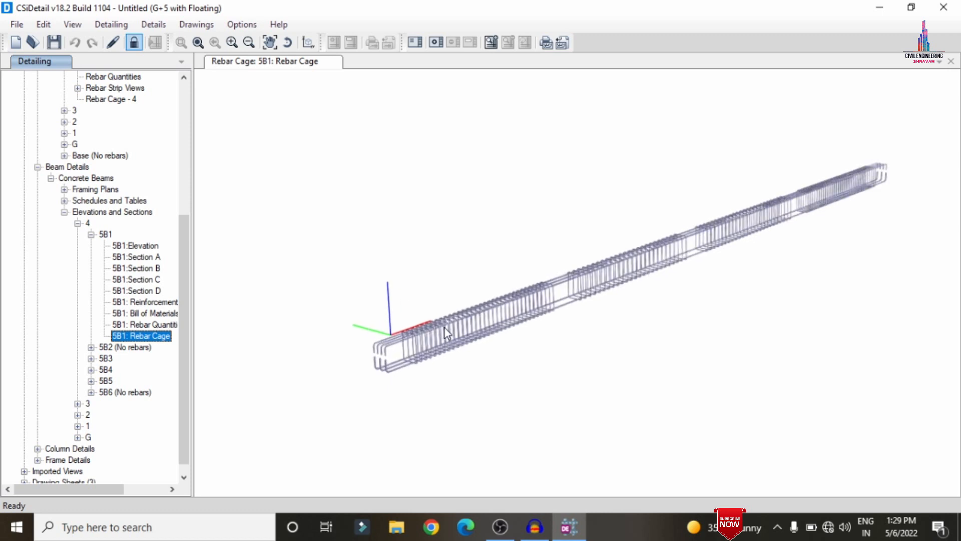
{"action": "scroll", "coordinate": [525, 324], "scroll_direction": "down", "scroll_amount": 6}
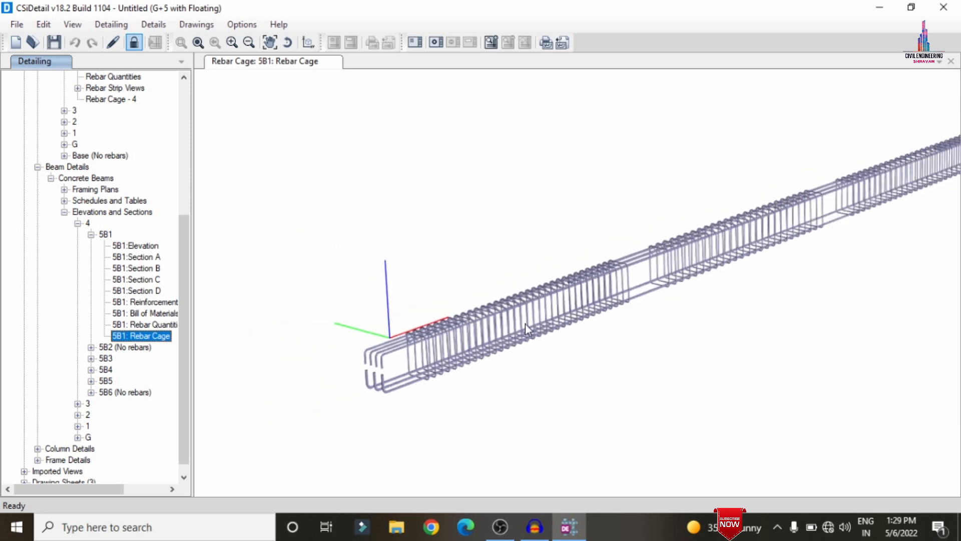
{"action": "left_click", "coordinate": [641, 313]}
{"action": "left_click_drag", "start_coordinate": [640, 311], "coordinate": [340, 284]}
Open cross-section A of column C1 from the concrete column elevations and sections
{"action": "scroll", "coordinate": [50, 436], "scroll_direction": "down", "scroll_amount": 1}
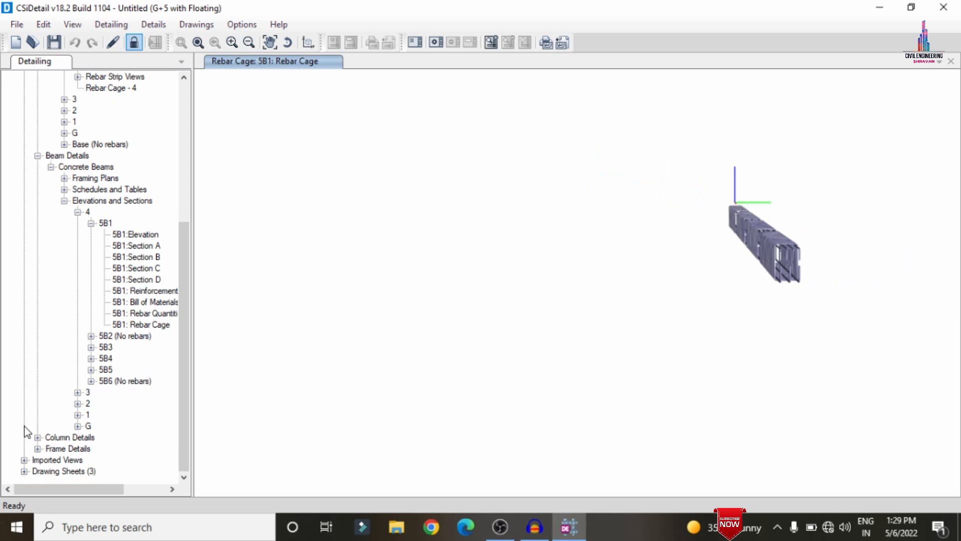
{"action": "left_click", "coordinate": [37, 437]}
{"action": "left_click", "coordinate": [50, 448]}
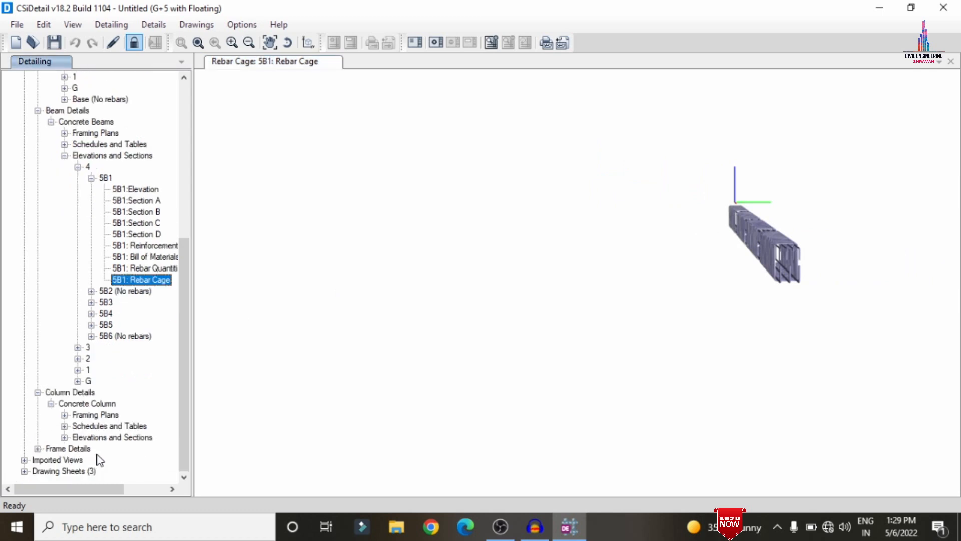
{"action": "left_click", "coordinate": [64, 437]}
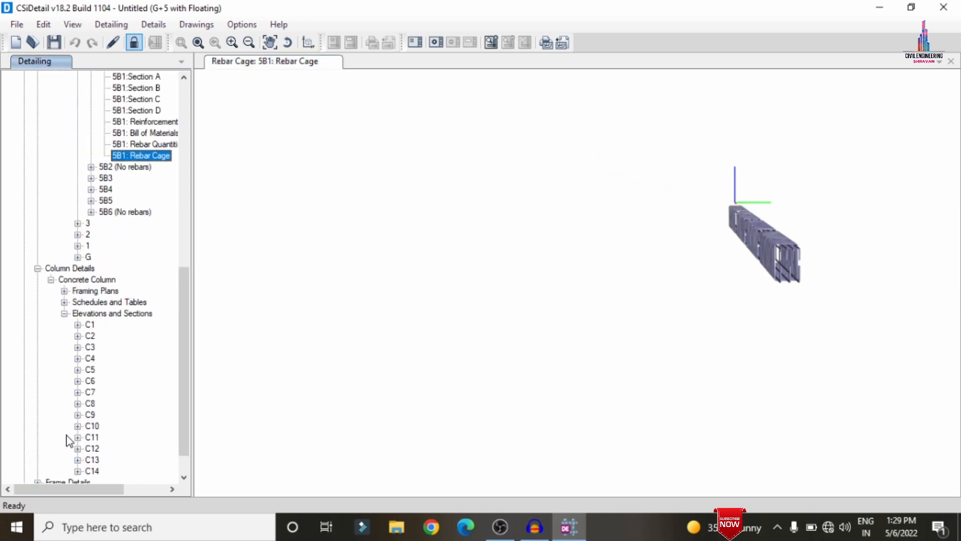
{"action": "left_click", "coordinate": [78, 325]}
{"action": "left_click", "coordinate": [116, 350]}
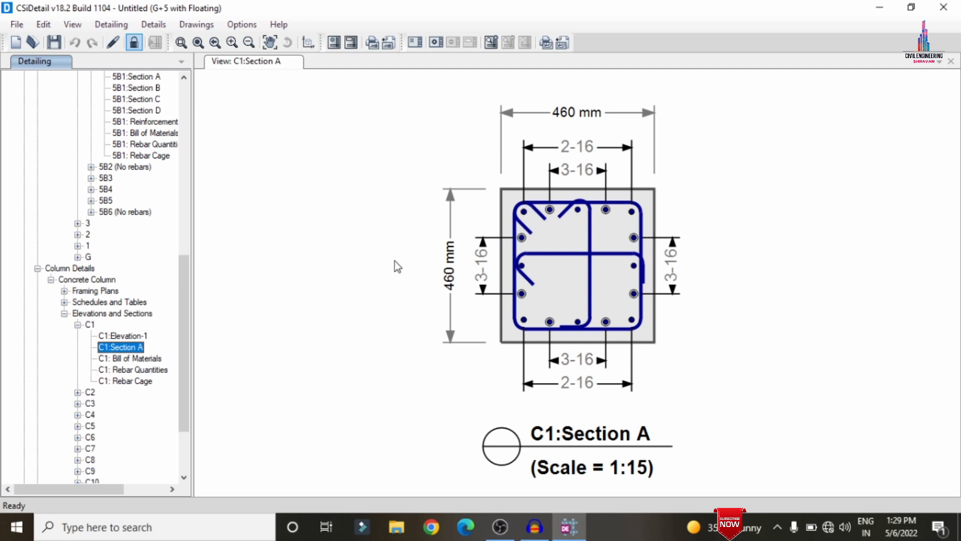
Review column C1's bill of materials and rebar quantities, and view its 3D rebar cage
{"action": "left_click", "coordinate": [150, 358]}
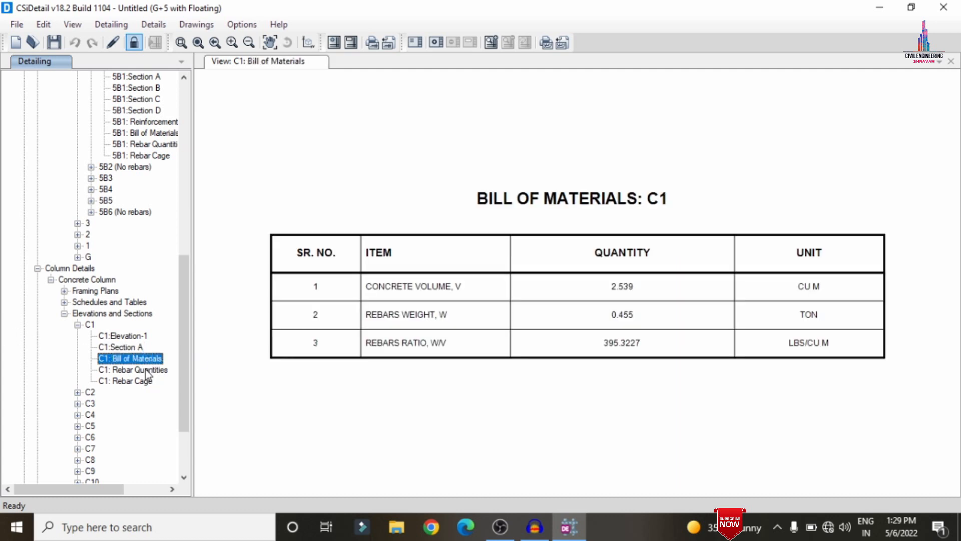
{"action": "left_click", "coordinate": [146, 371]}
{"action": "left_click", "coordinate": [139, 381]}
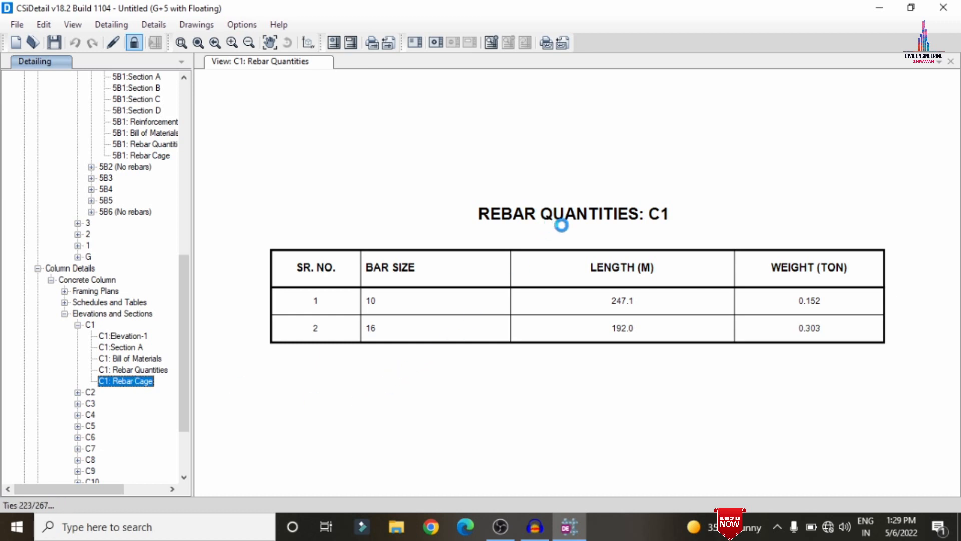
{"action": "left_click_drag", "start_coordinate": [583, 200], "coordinate": [567, 304]}
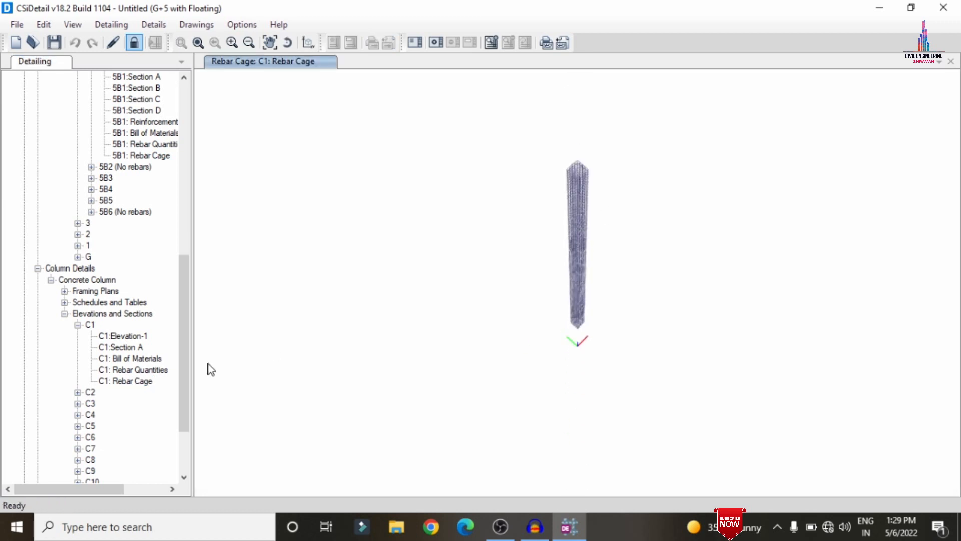
Examine column C8's cross-sections A through E, and compare sections C and A again
{"action": "left_click", "coordinate": [77, 460]}
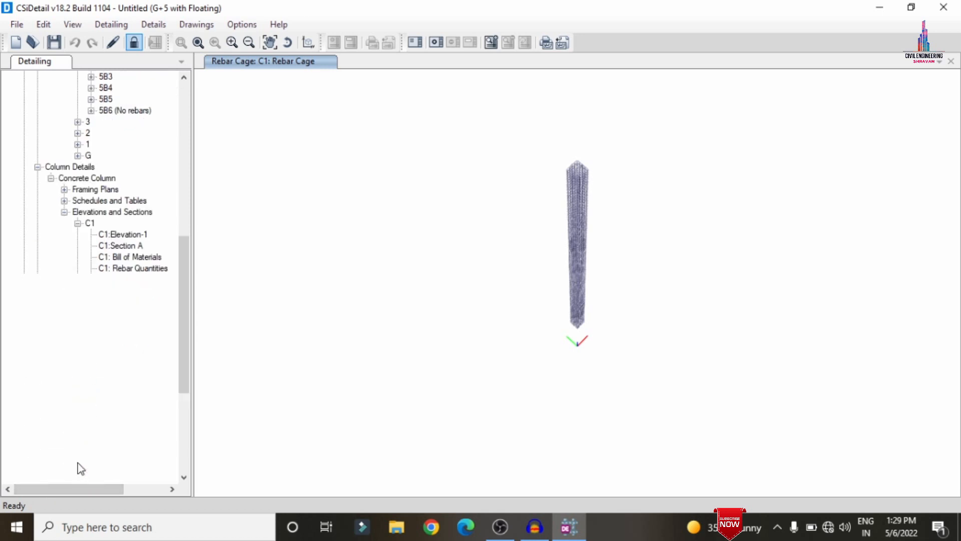
{"action": "left_click", "coordinate": [125, 396]}
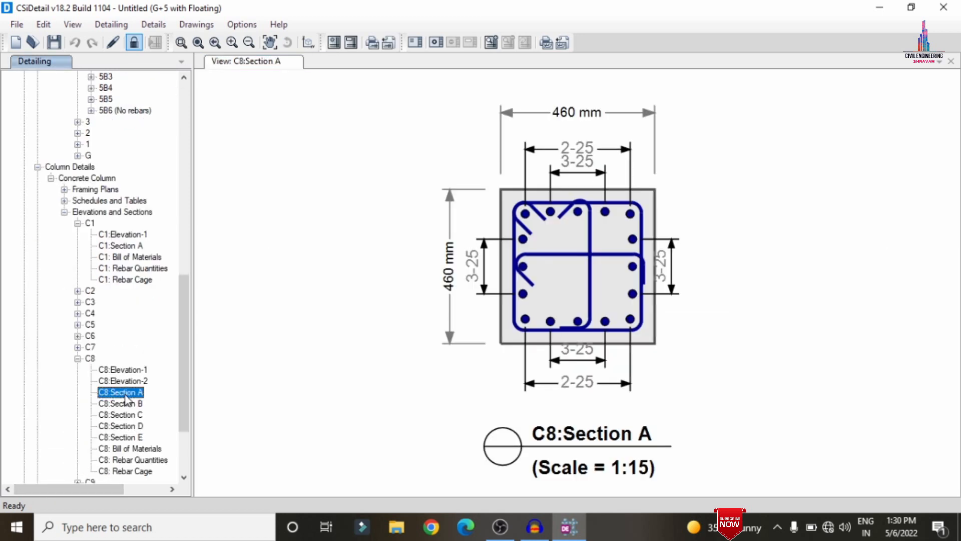
{"action": "left_click", "coordinate": [138, 404]}
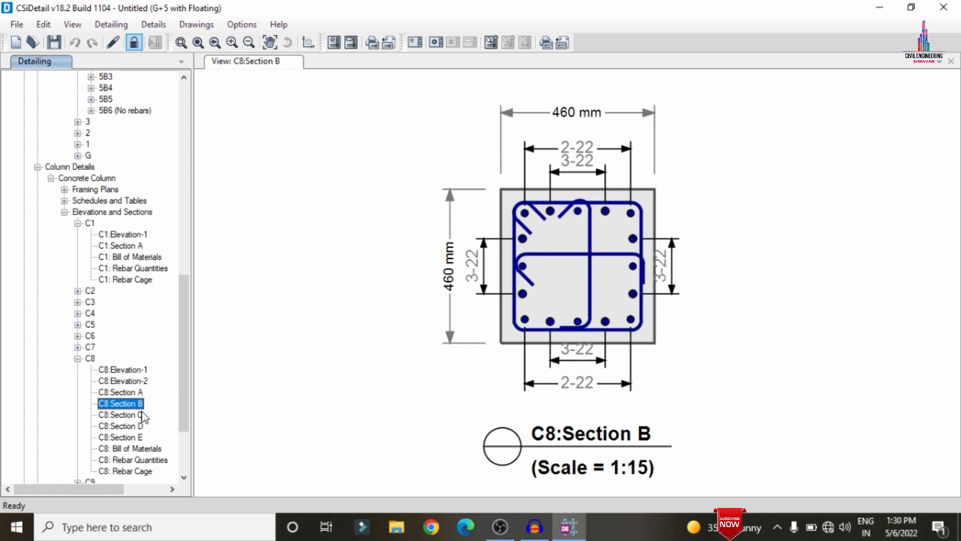
{"action": "left_click", "coordinate": [142, 415]}
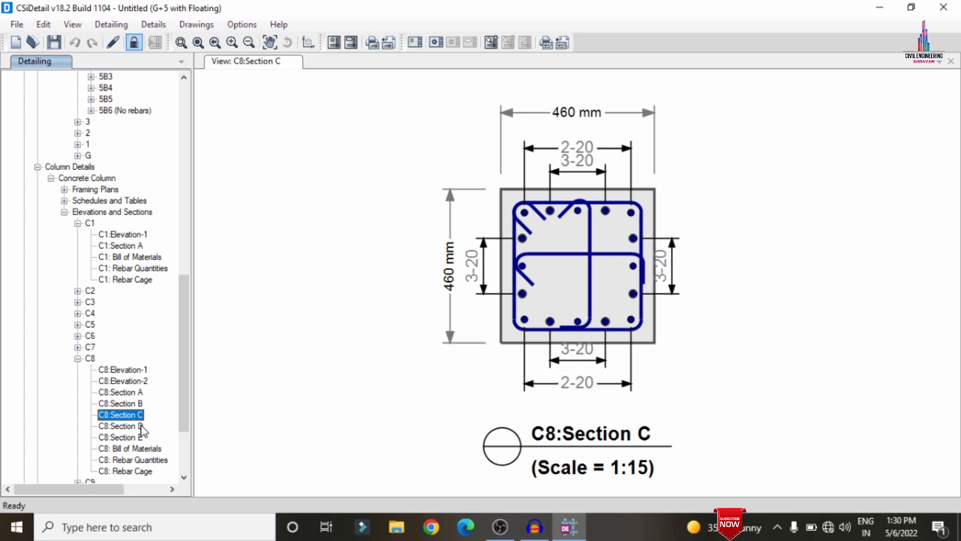
{"action": "left_click", "coordinate": [142, 426]}
{"action": "left_click", "coordinate": [136, 439]}
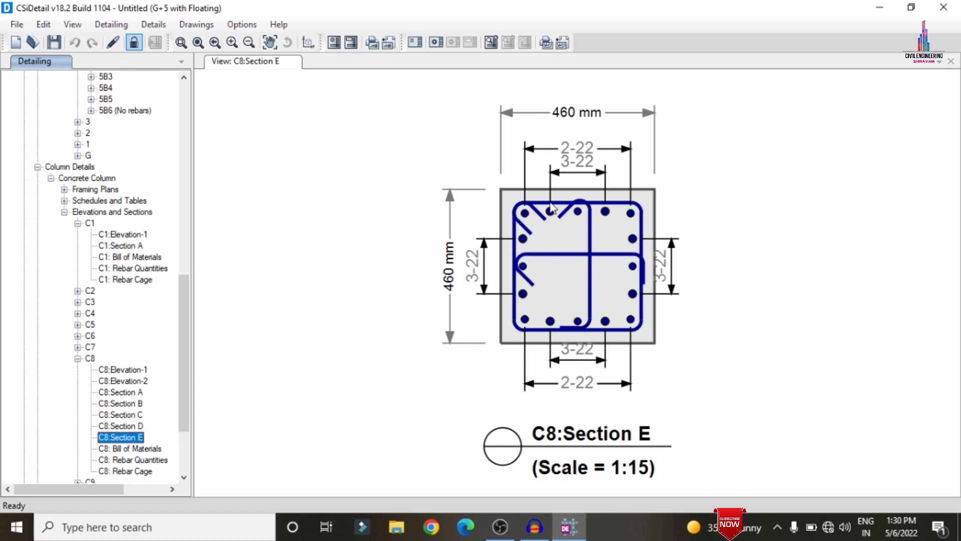
{"action": "left_click", "coordinate": [136, 415]}
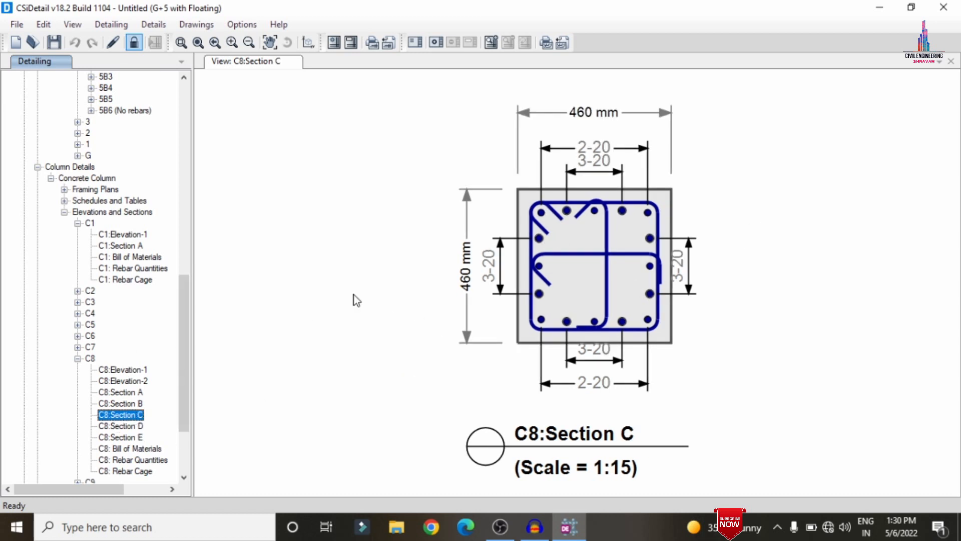
{"action": "left_click", "coordinate": [135, 393]}
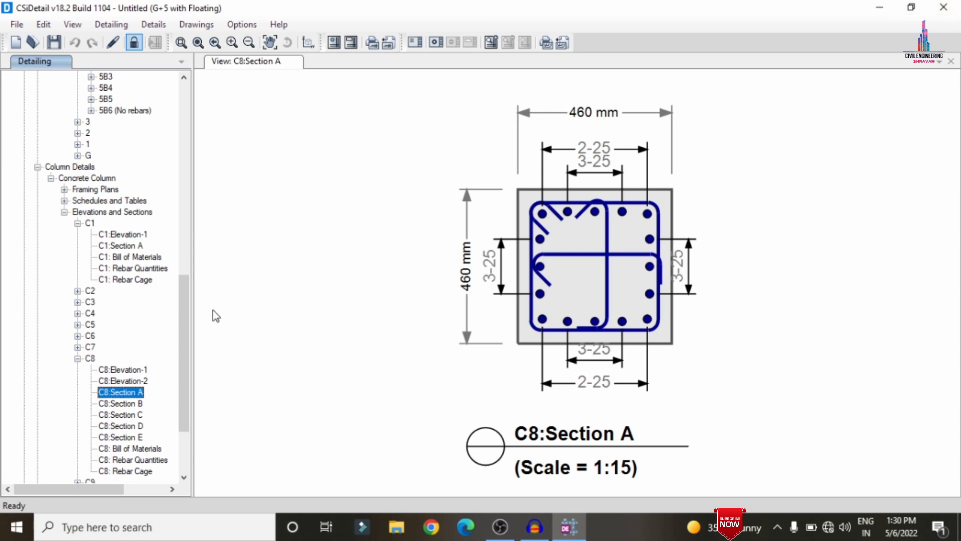
Display the 3D rebar cage of column C8 and inspect the ties and bars at its upper end up close
{"action": "double_click", "coordinate": [123, 471]}
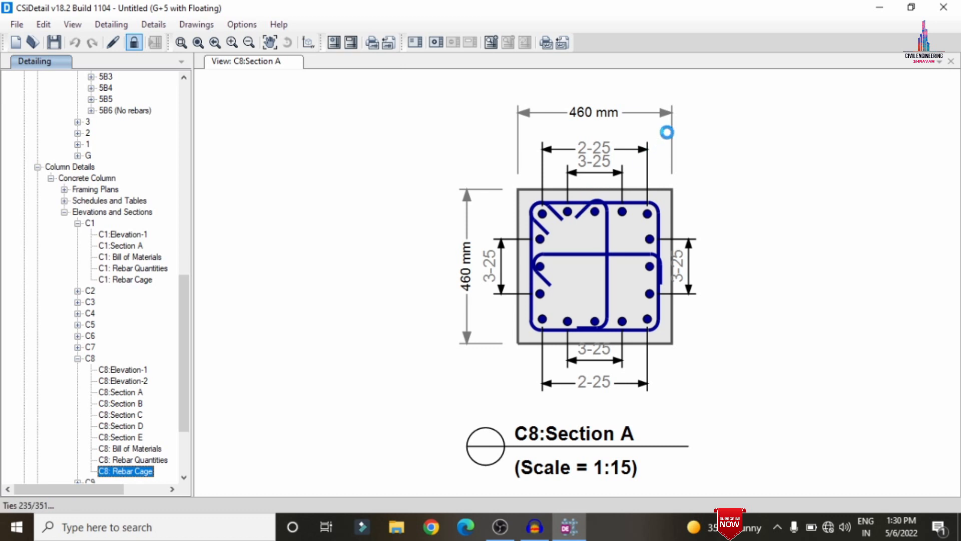
{"action": "left_click_drag", "start_coordinate": [594, 213], "coordinate": [550, 366]}
{"action": "scroll", "coordinate": [581, 203], "scroll_direction": "up", "scroll_amount": 8}
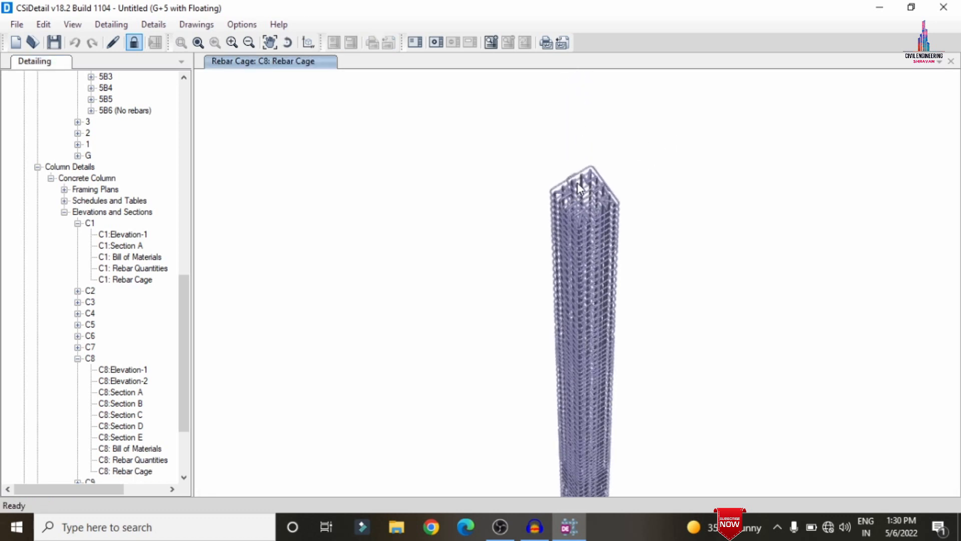
{"action": "left_click_drag", "start_coordinate": [541, 255], "coordinate": [568, 241]}
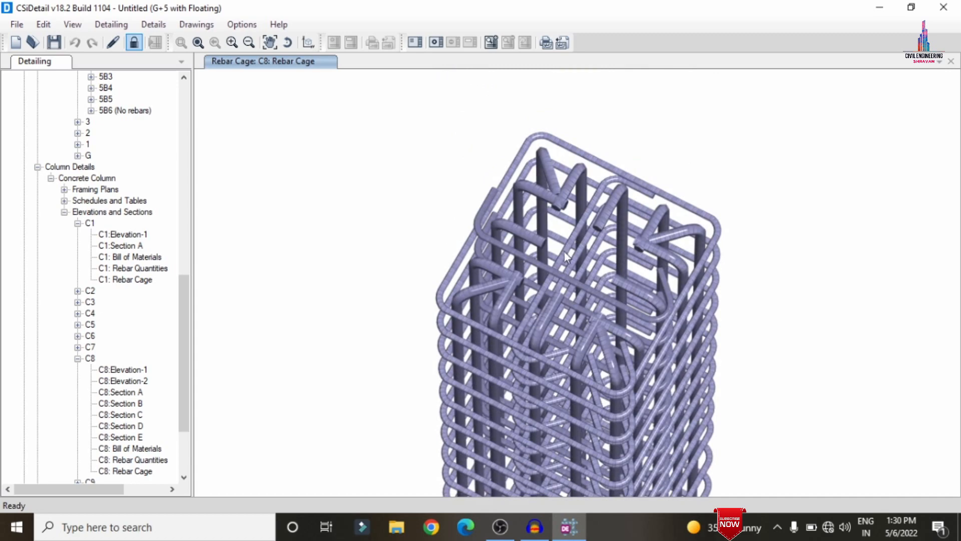